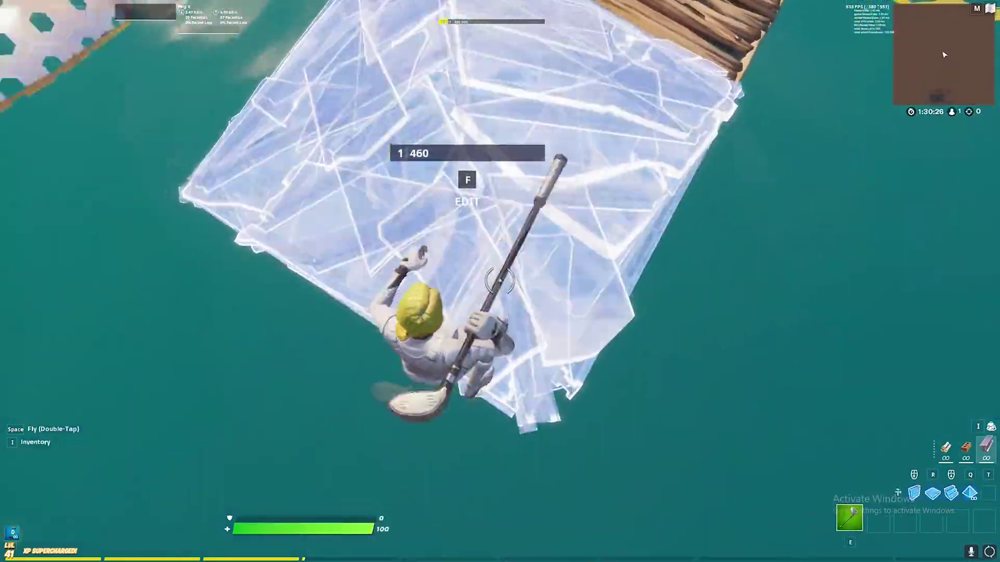
Switch from the pickaxe to building and start editing the floor piece in Fortnite
{"action": "key", "text": "q"}
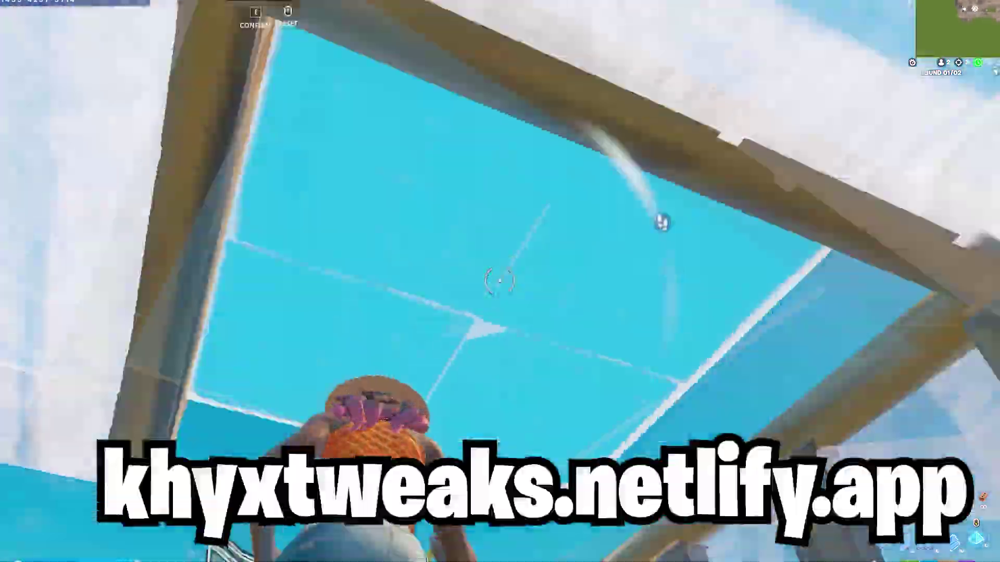
{"action": "key", "text": "e"}
{"action": "key", "text": "e"}
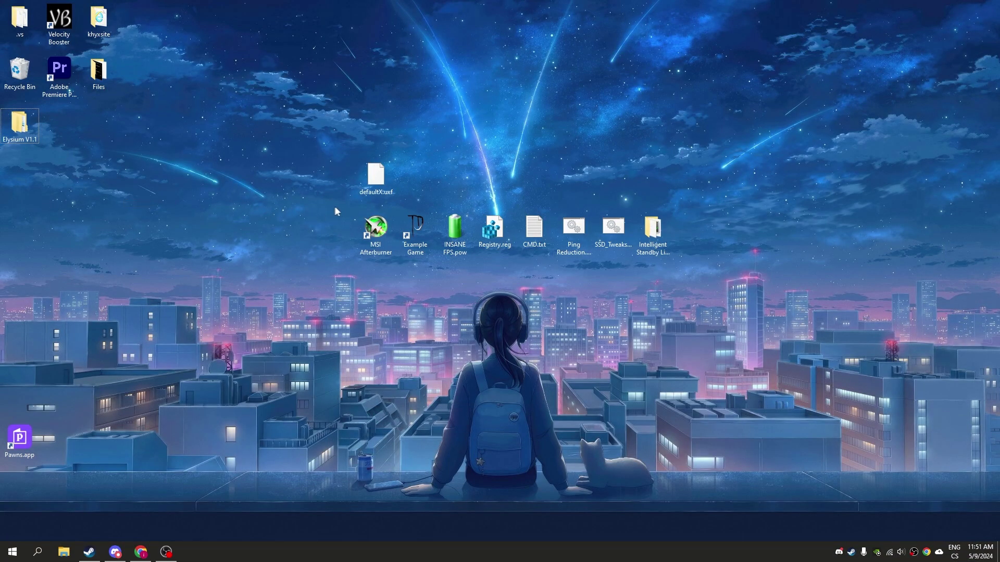
{"action": "left_click_drag", "start_coordinate": [331, 157], "coordinate": [703, 275]}
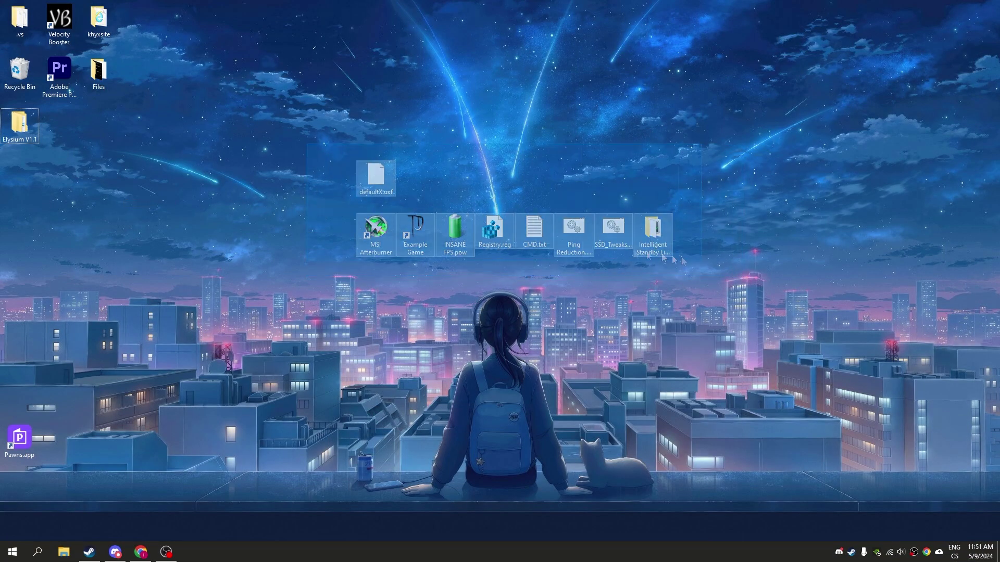
{"action": "left_click_drag", "start_coordinate": [248, 124], "coordinate": [255, 220]}
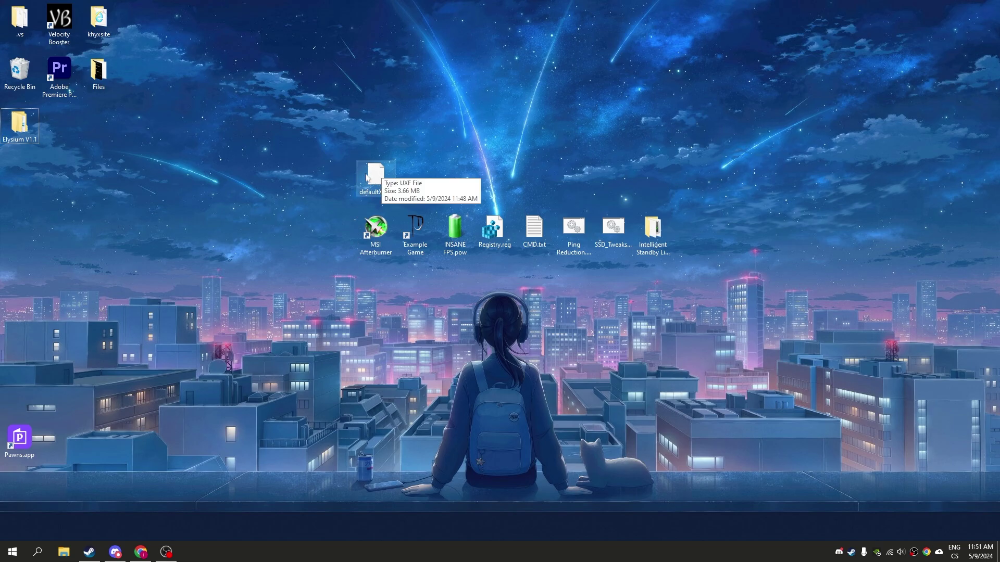
{"action": "double_click", "coordinate": [366, 233]}
{"action": "left_click", "coordinate": [695, 144]}
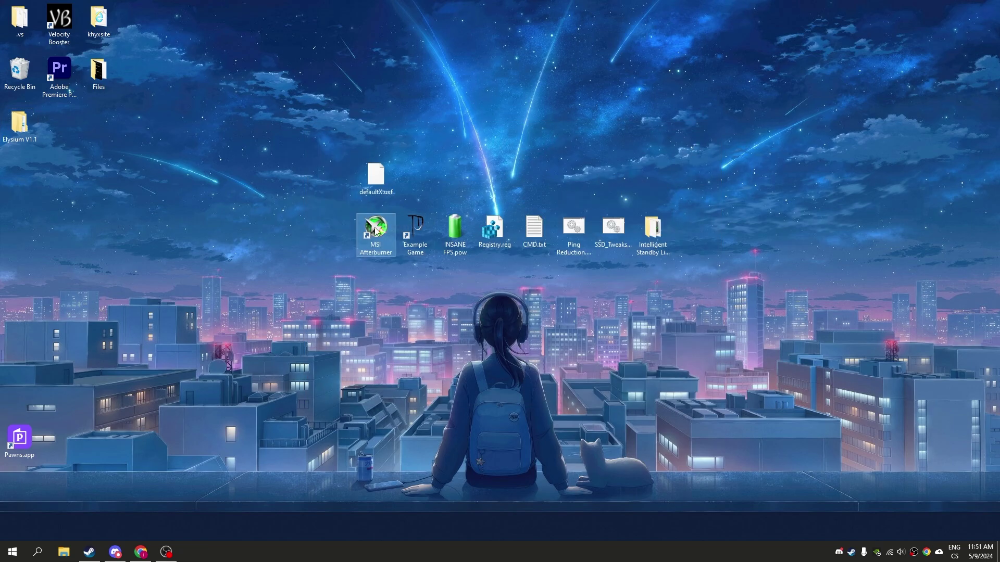
Move defaultX.uxf from the desktop into MSI Afterburner's Skins folder, then close Explorer
{"action": "right_click", "coordinate": [361, 226]}
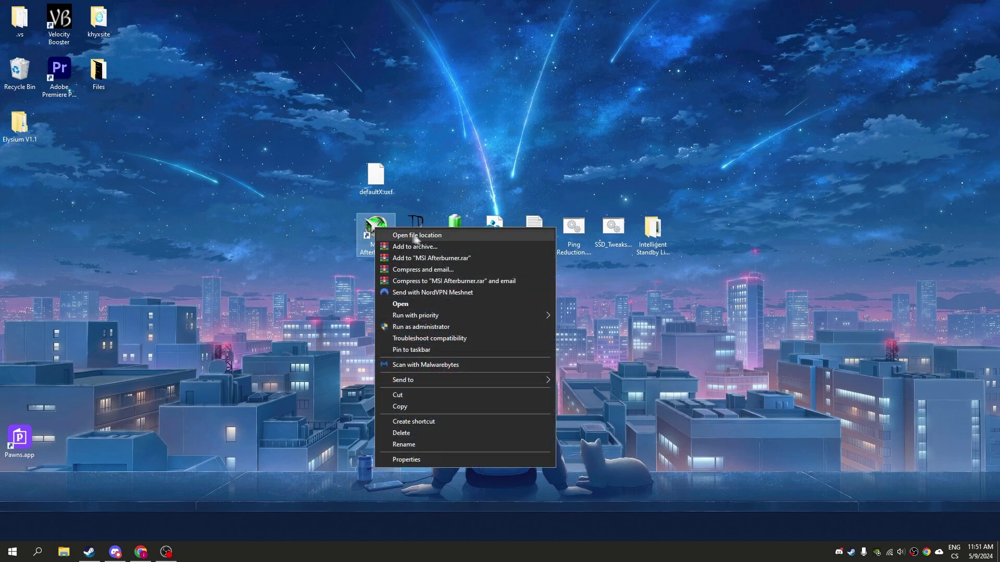
{"action": "left_click", "coordinate": [413, 240]}
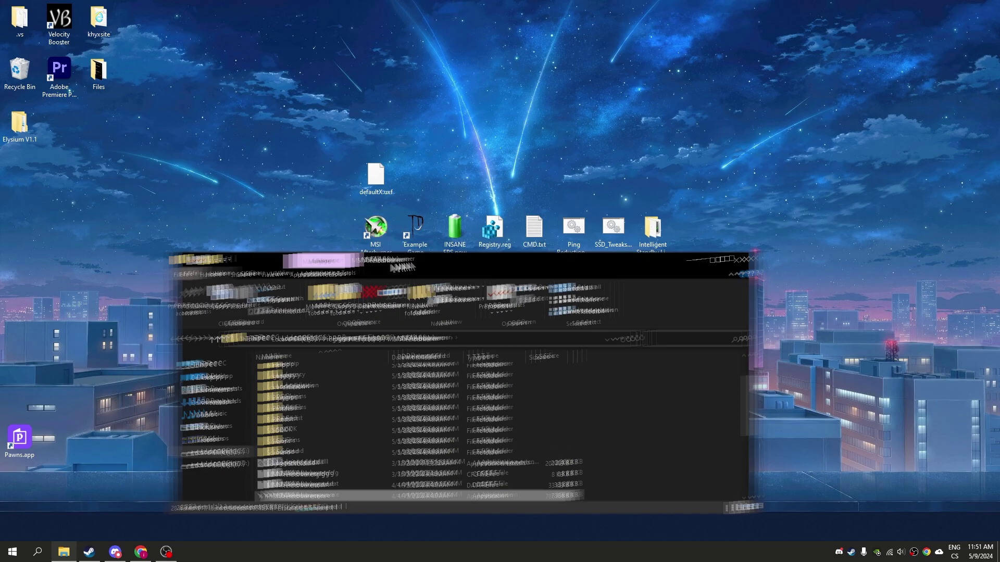
{"action": "double_click", "coordinate": [387, 420]}
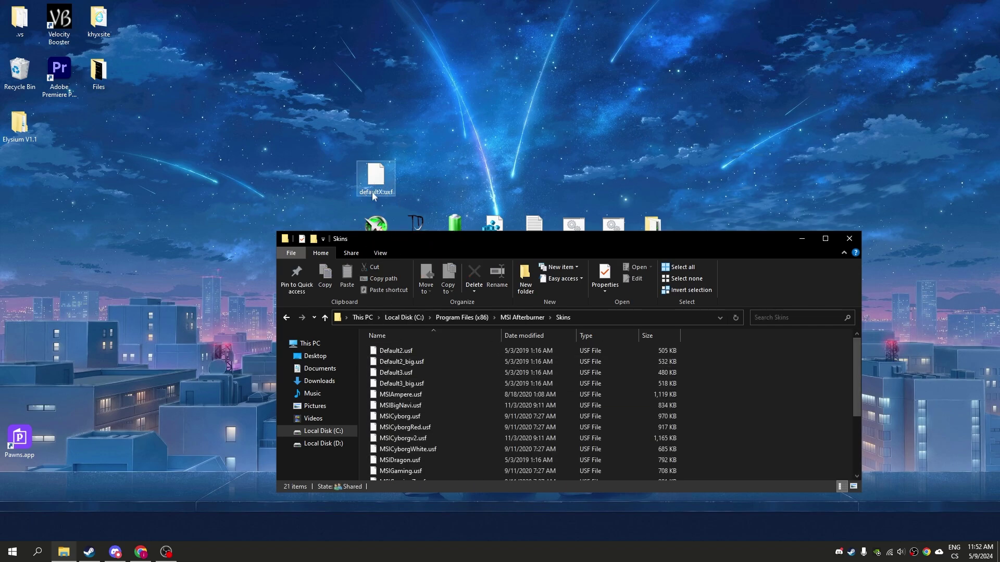
{"action": "left_click_drag", "start_coordinate": [365, 199], "coordinate": [697, 405]}
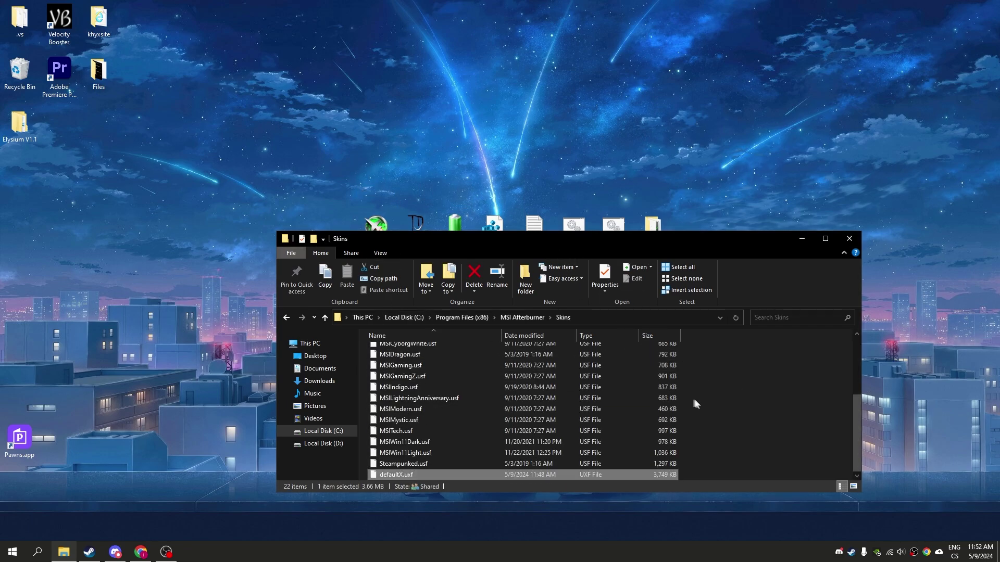
{"action": "left_click", "coordinate": [849, 238]}
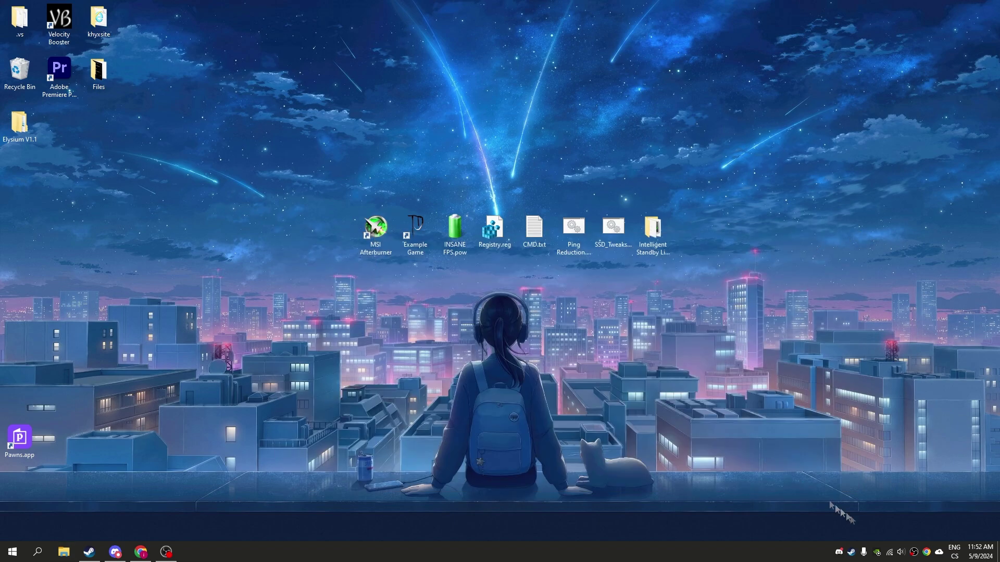
Set MSI Afterburner's User Interface skin to Default EVGA PrecisionX 16 and apply it
{"action": "left_click", "coordinate": [375, 231]}
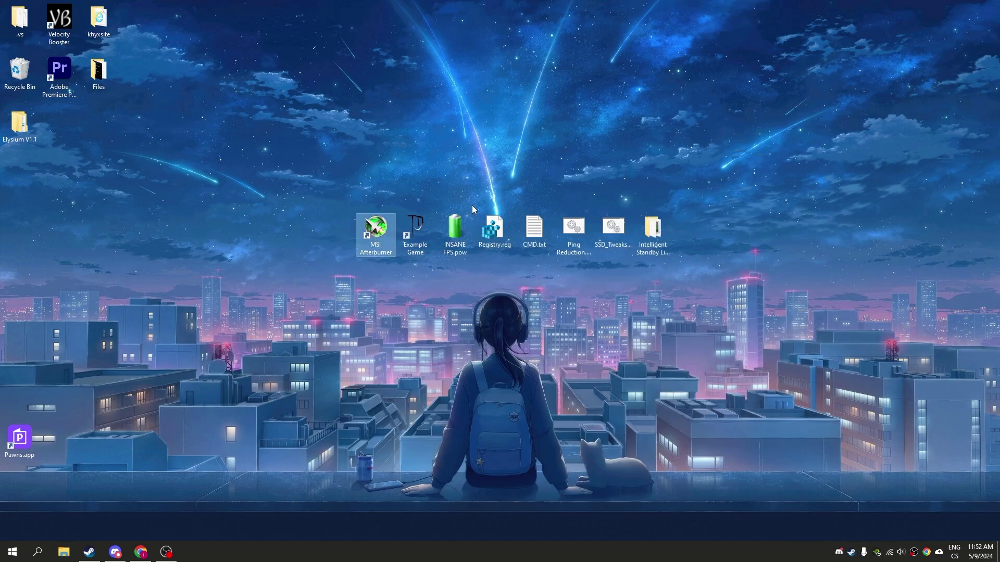
{"action": "left_click", "coordinate": [333, 303]}
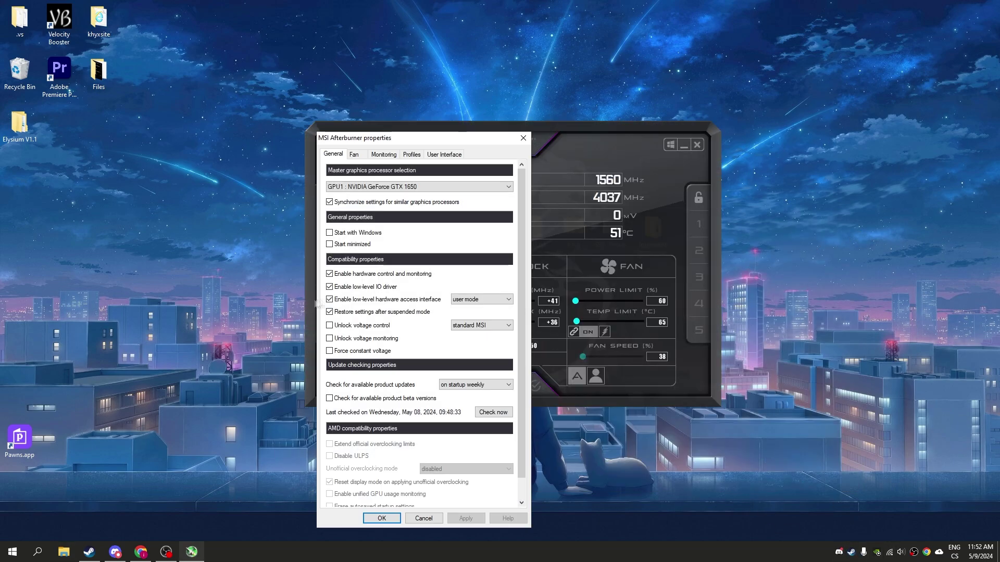
{"action": "left_click", "coordinate": [444, 154]}
{"action": "left_click", "coordinate": [379, 310]}
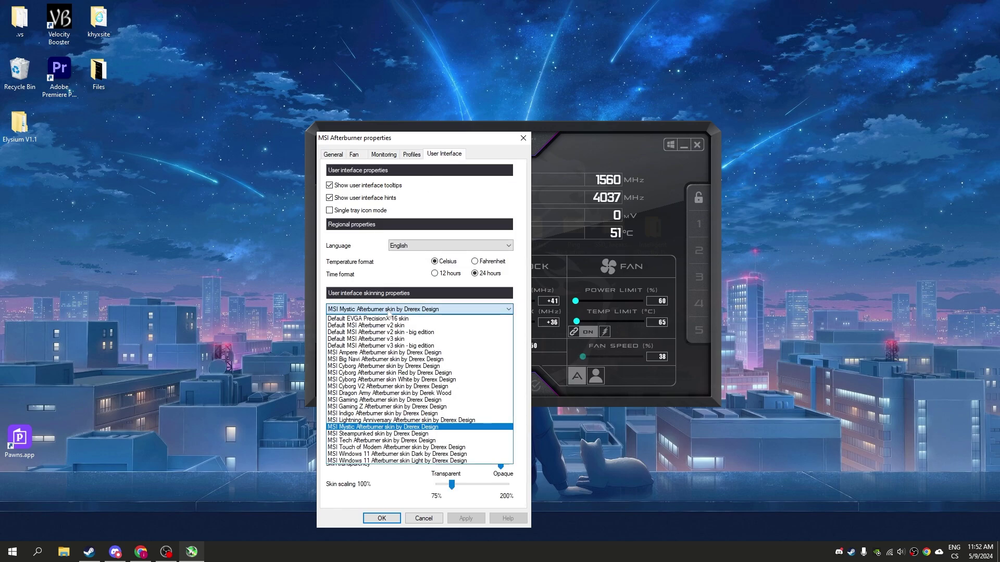
{"action": "left_click", "coordinate": [359, 317]}
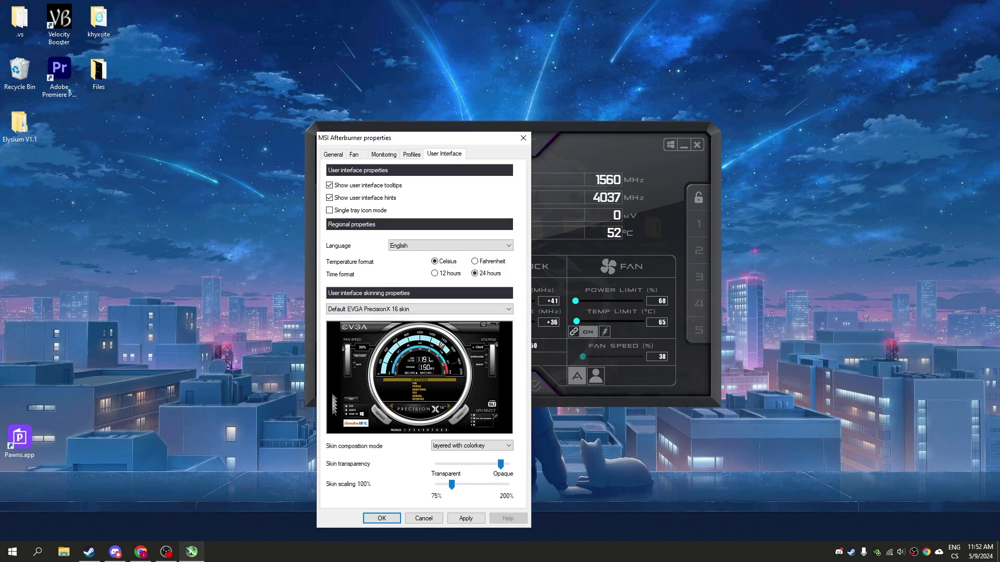
{"action": "left_click", "coordinate": [463, 519]}
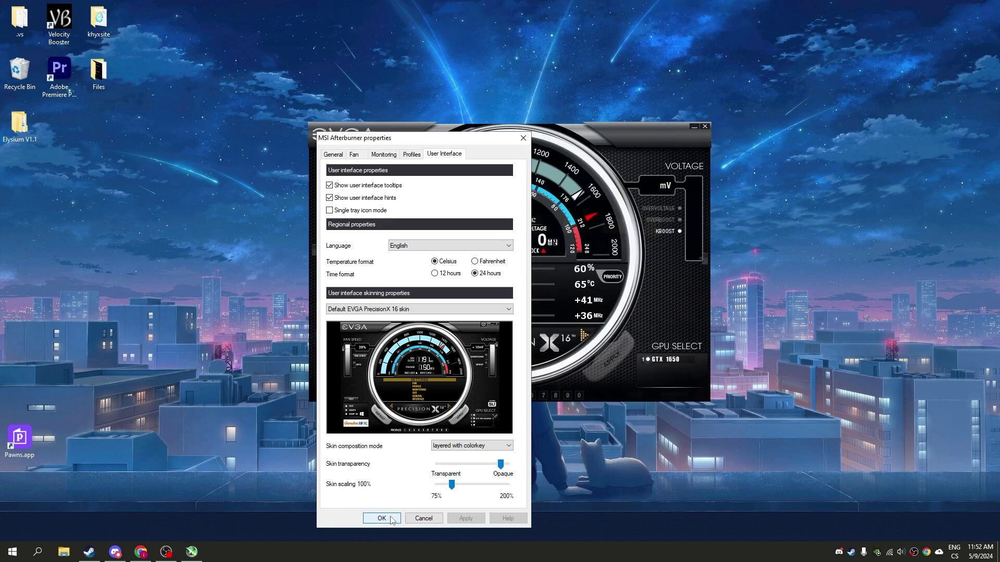
{"action": "left_click", "coordinate": [382, 519]}
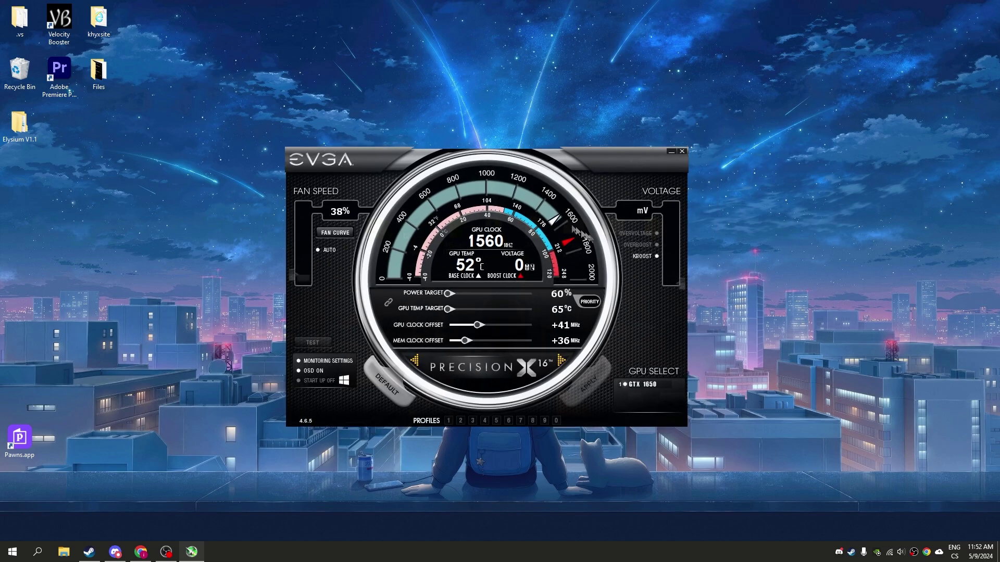
Enable KBOOST, decline the immediate reboot, and minimize the Afterburner window
{"action": "left_click", "coordinate": [656, 256]}
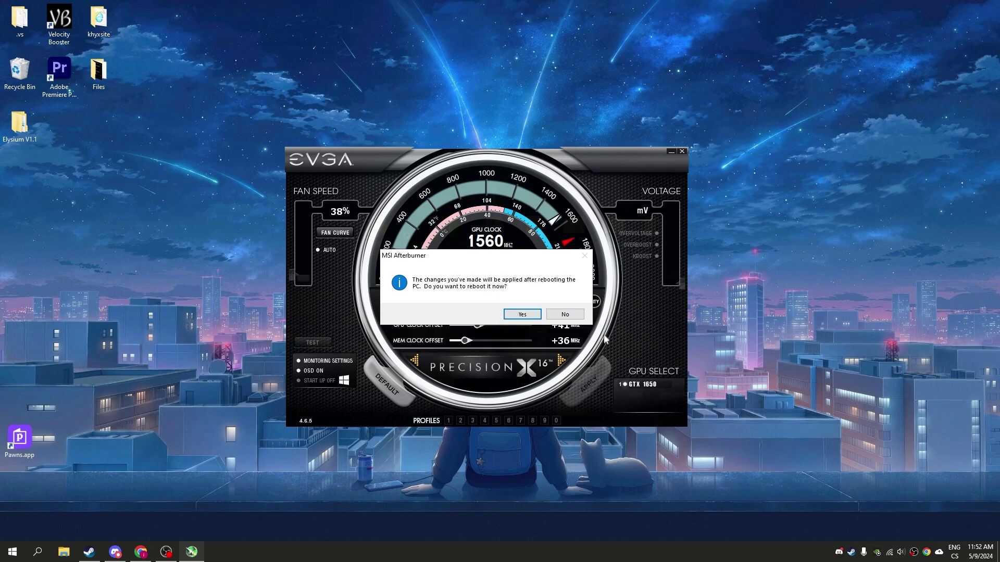
{"action": "left_click", "coordinate": [573, 316]}
{"action": "left_click_drag", "start_coordinate": [626, 336], "coordinate": [628, 340]}
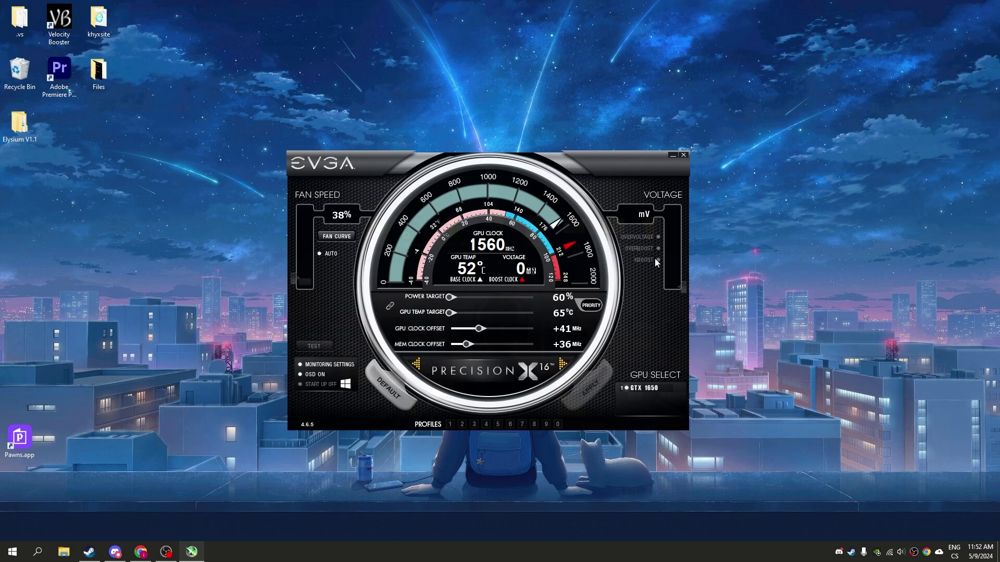
{"action": "left_click", "coordinate": [673, 155]}
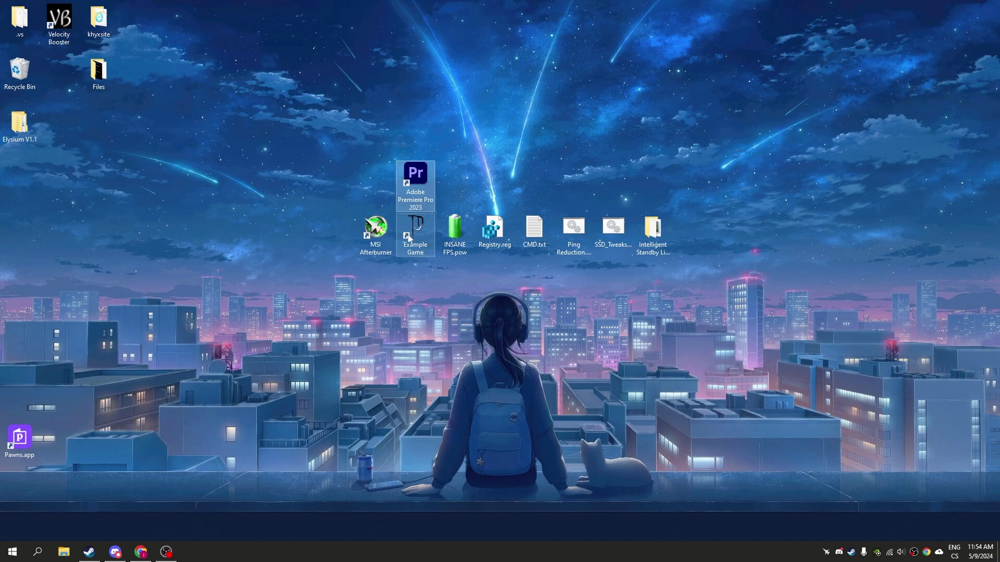
Place the Premiere Pro 2023 shortcut beside MSI Afterburner and open its Properties
{"action": "left_click", "coordinate": [409, 261]}
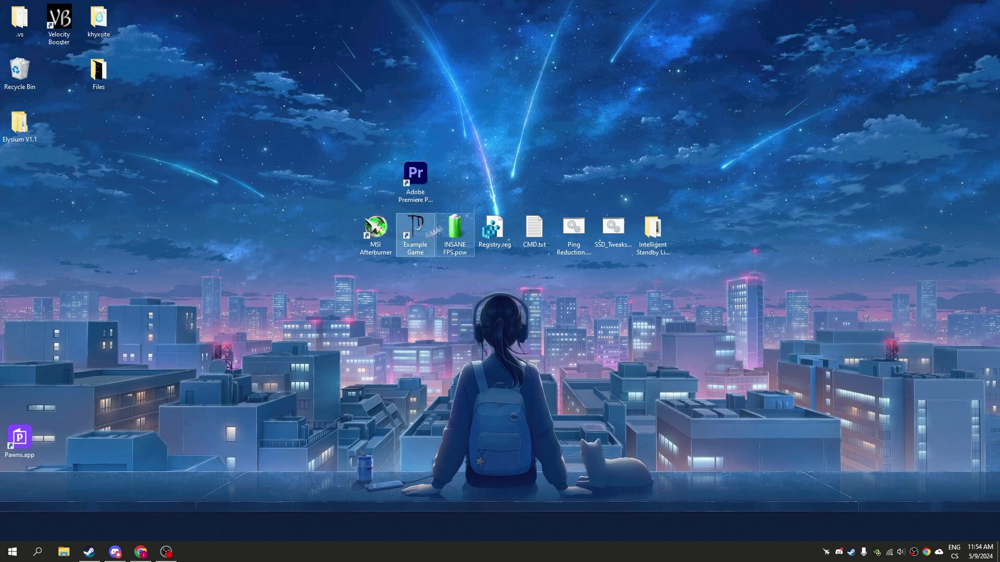
{"action": "left_click", "coordinate": [412, 177]}
{"action": "left_click_drag", "start_coordinate": [411, 190], "coordinate": [417, 241]}
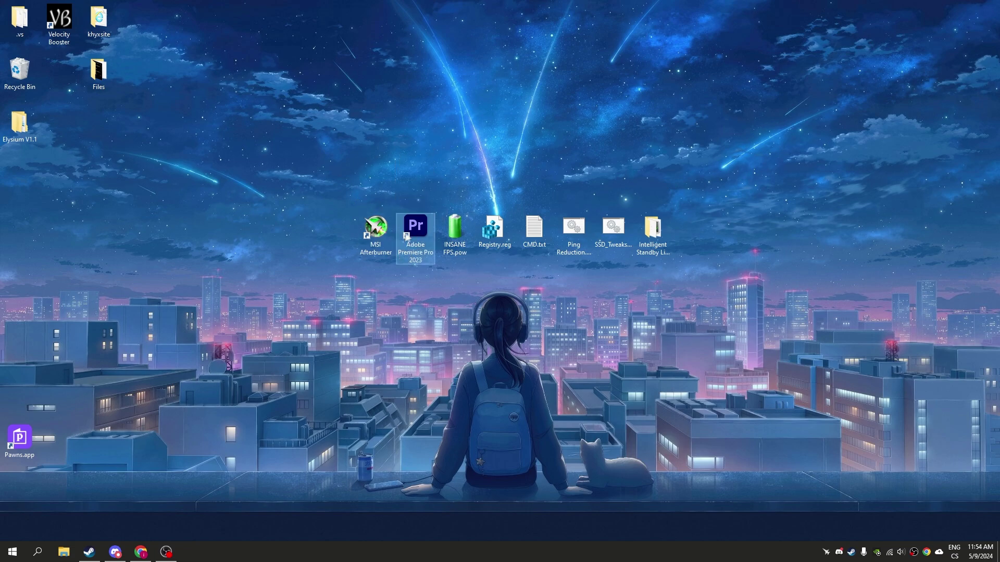
{"action": "right_click", "coordinate": [412, 238]}
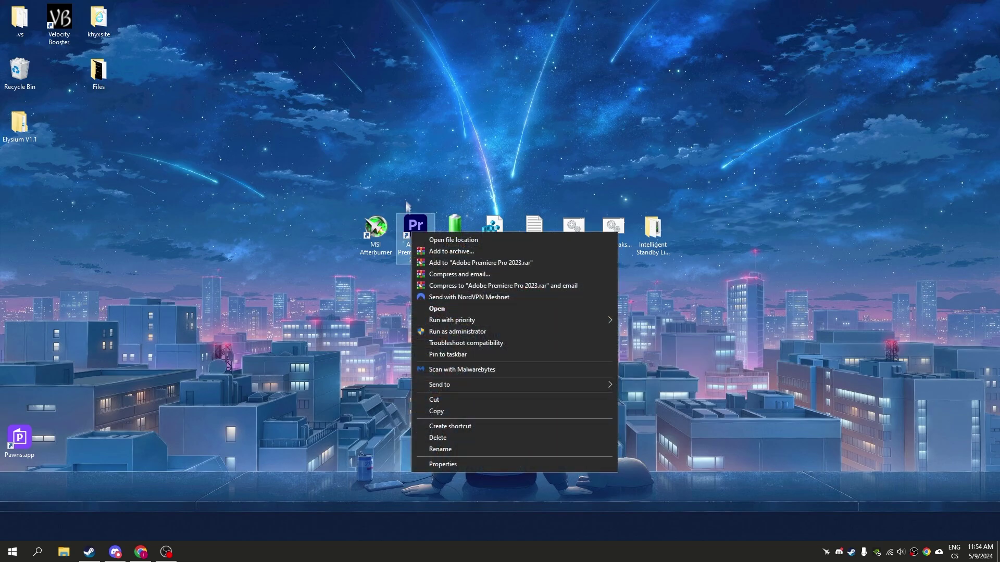
{"action": "left_click", "coordinate": [418, 227]}
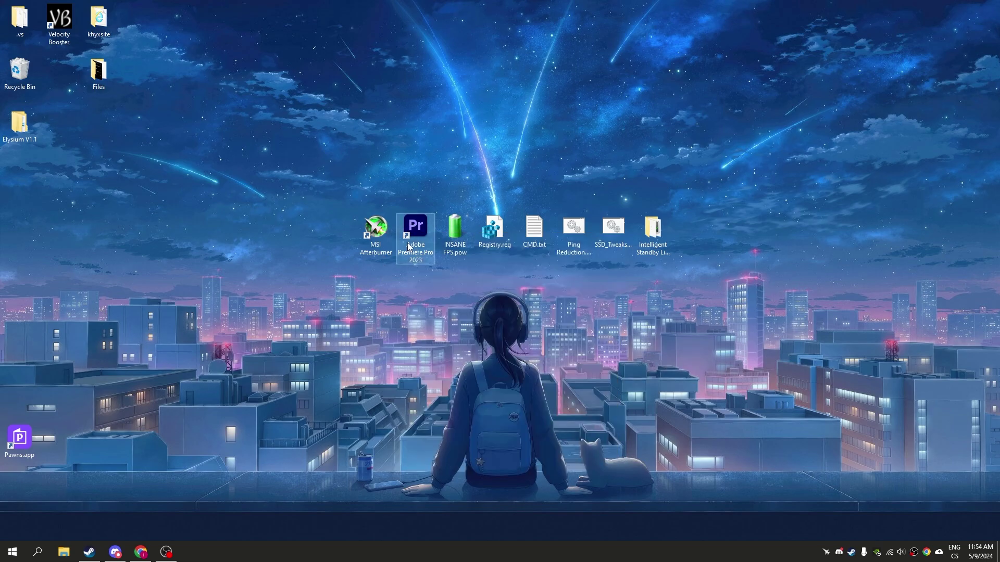
{"action": "right_click", "coordinate": [411, 235]}
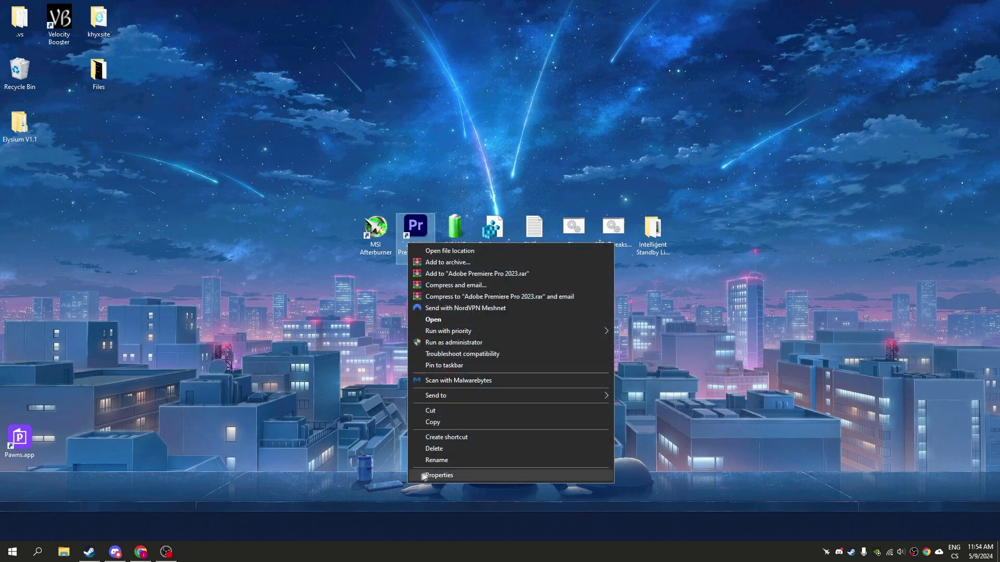
{"action": "left_click", "coordinate": [440, 475]}
Disable fullscreen optimizations and override high DPI scaling by the Application, then apply
{"action": "left_click", "coordinate": [486, 270]}
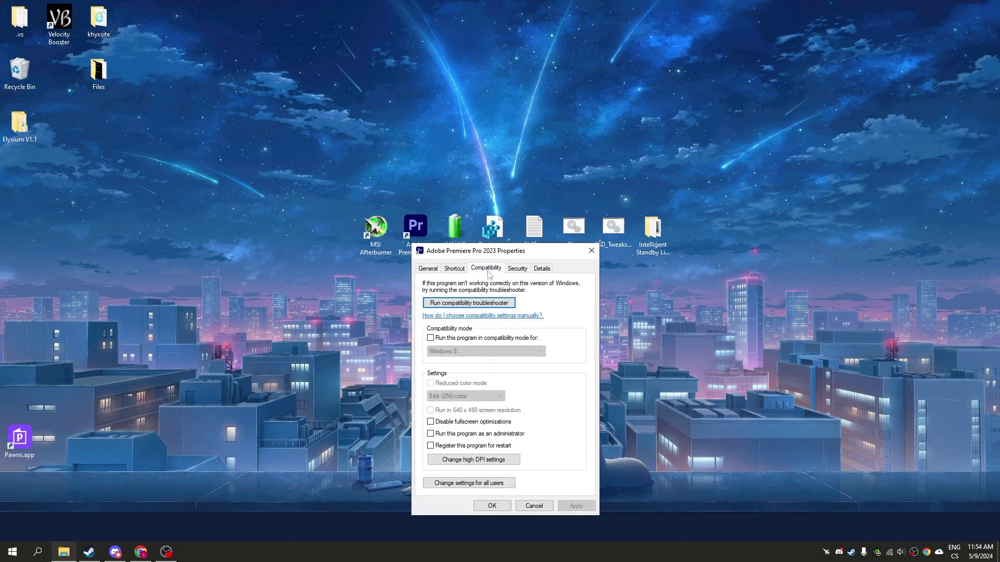
{"action": "left_click", "coordinate": [431, 422]}
{"action": "left_click", "coordinate": [474, 461]}
{"action": "left_click", "coordinate": [471, 456]}
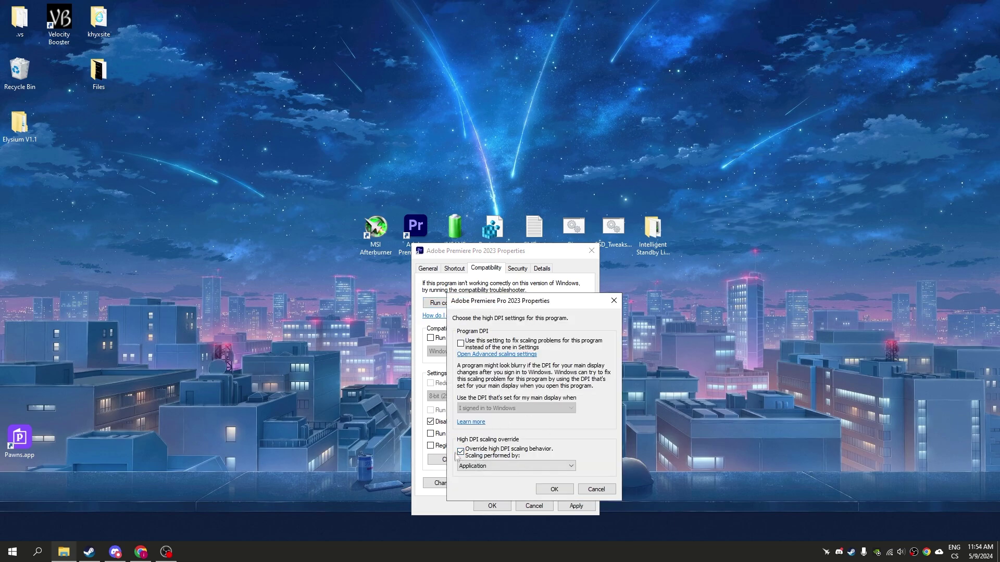
{"action": "left_click", "coordinate": [554, 489]}
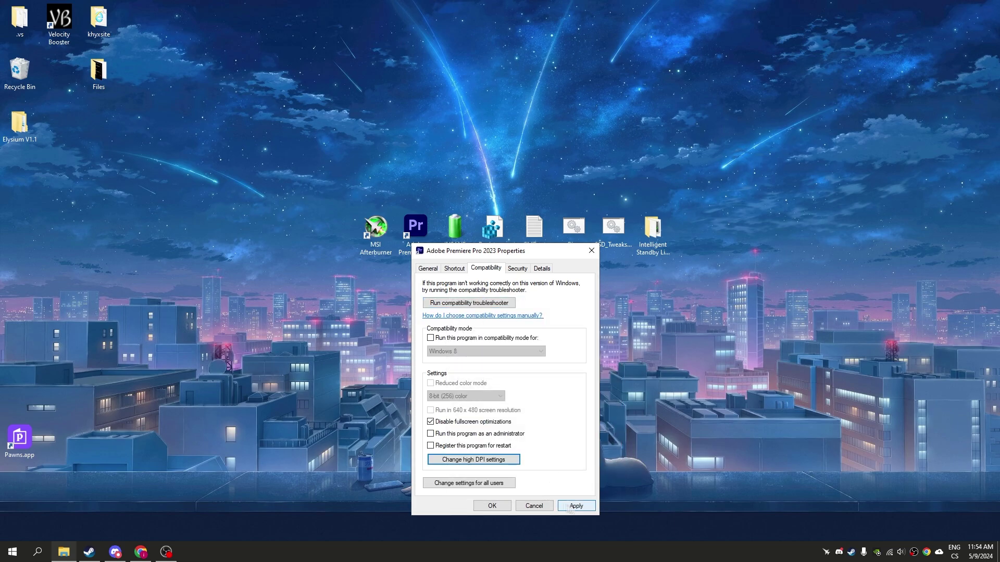
{"action": "left_click", "coordinate": [576, 507]}
{"action": "left_click", "coordinate": [492, 506]}
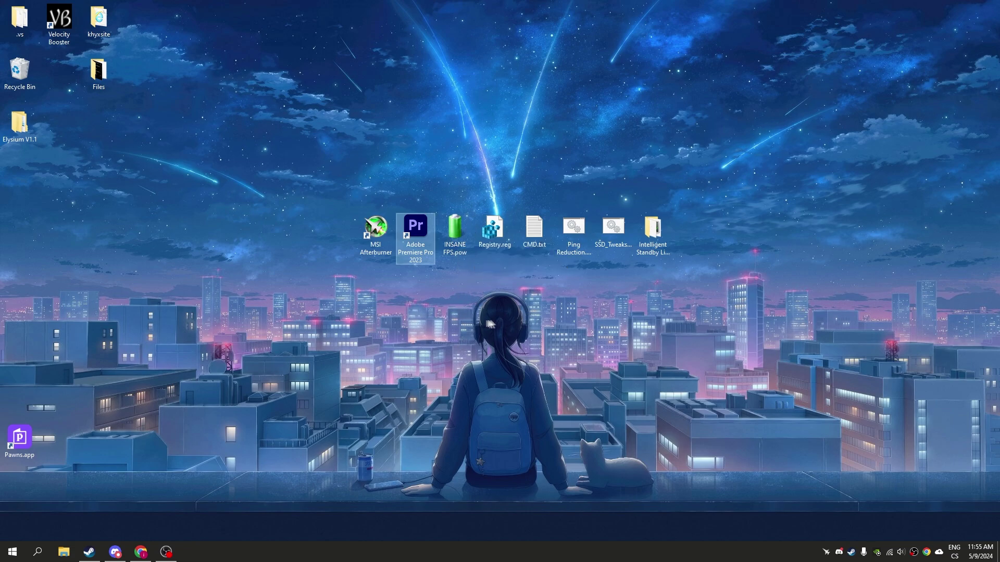
Select the INSANE FPS.pow power plan file on the desktop
{"action": "left_click", "coordinate": [440, 230]}
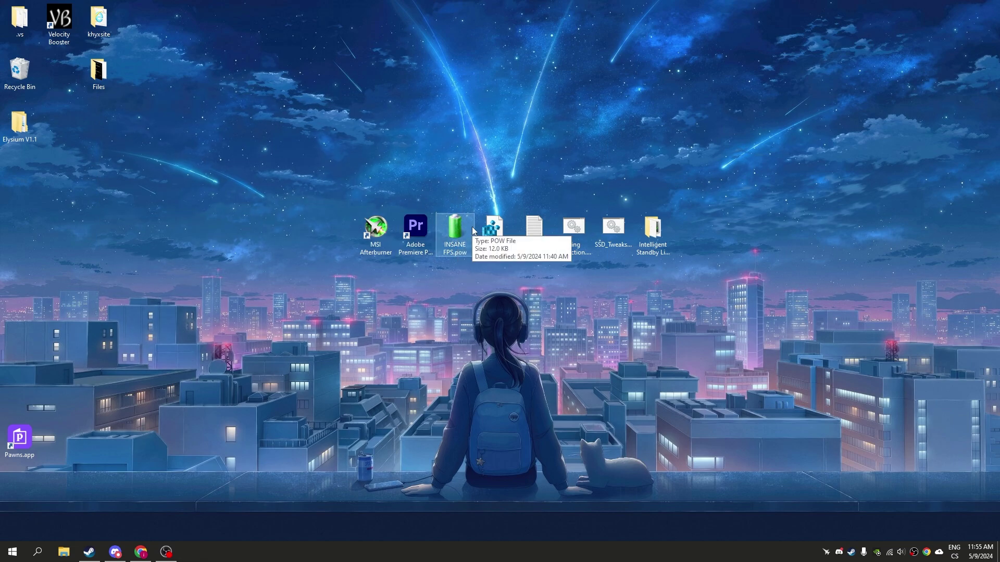
Launch an administrator Command Prompt with cmd from Run
{"action": "key", "text": "super+r"}
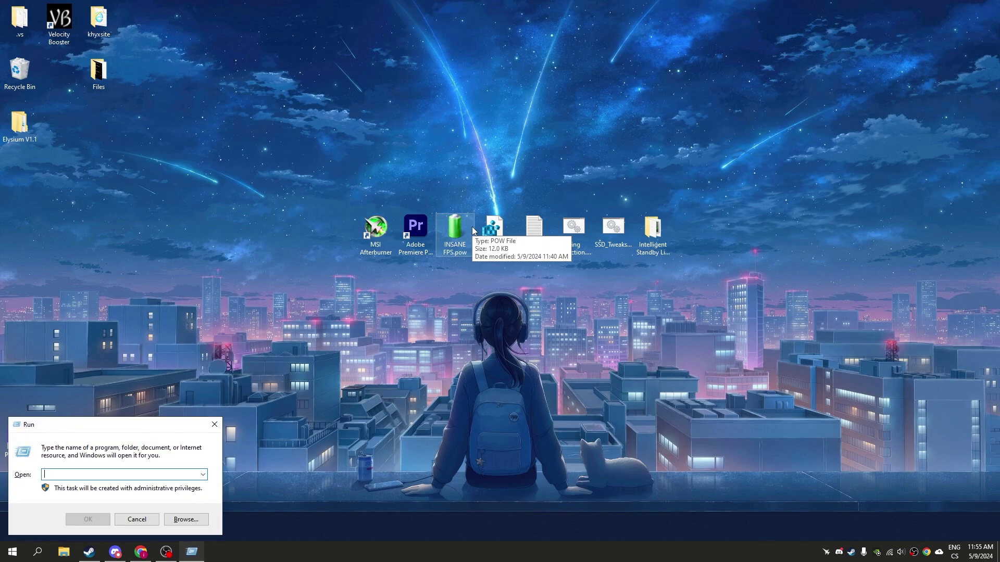
{"action": "type", "text": "control pane"}
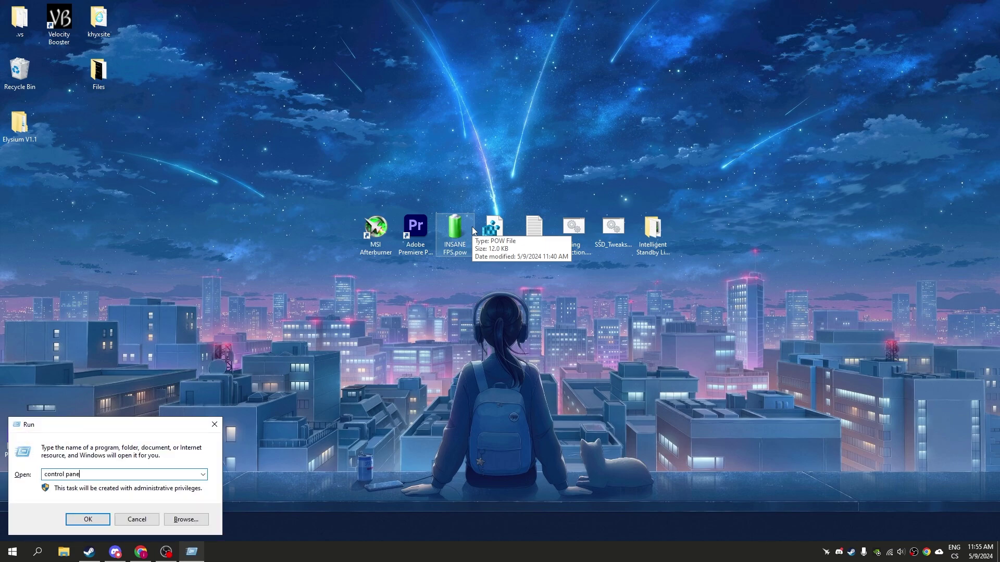
{"action": "key", "text": "BackSpace"}
{"action": "key", "text": "BackSpace"}
{"action": "type", "text": "cmd"}
{"action": "key", "text": "Return"}
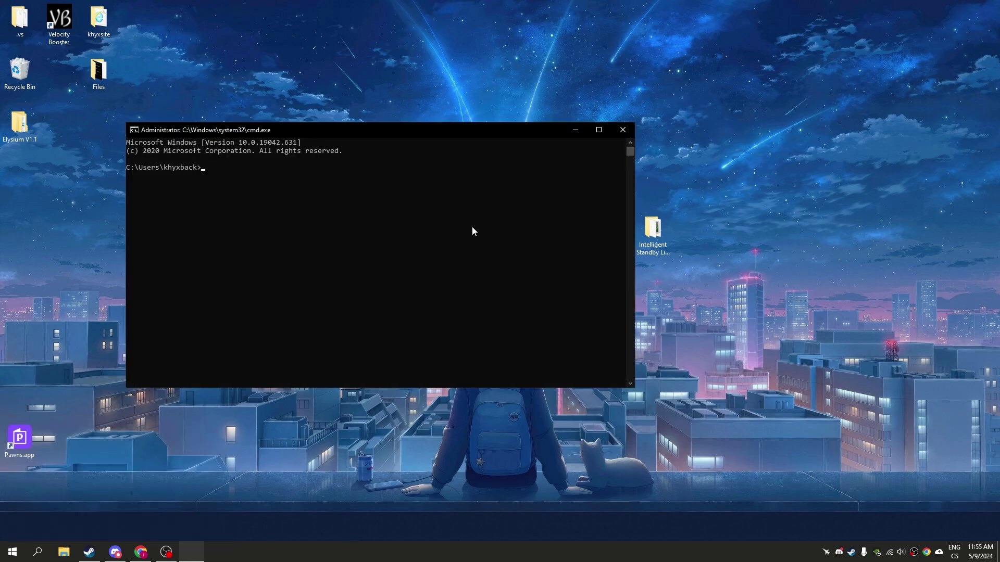
{"action": "left_click_drag", "start_coordinate": [308, 136], "coordinate": [709, 140]}
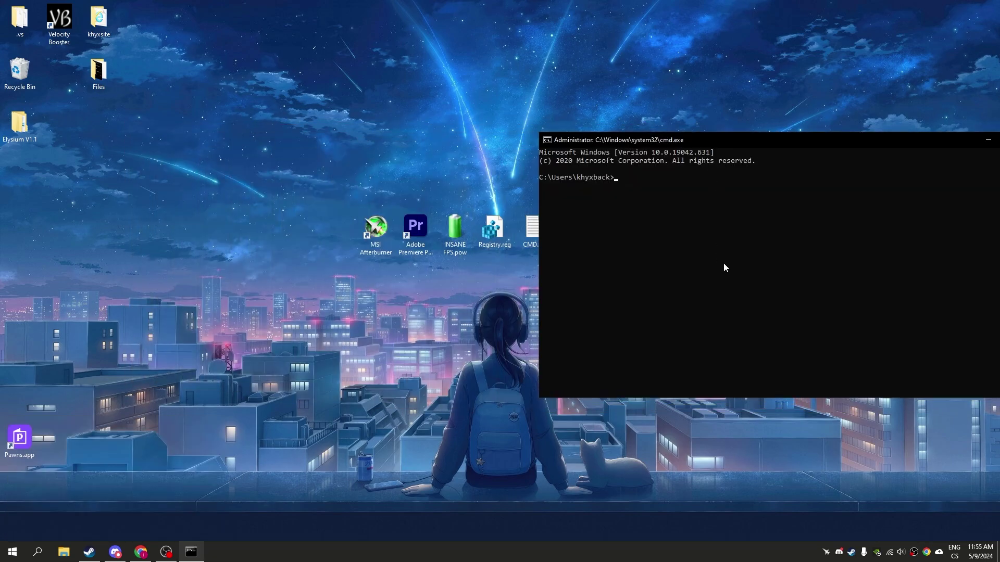
Run the mistyped 'powercfg -improt' command with the INSANE FPS.pow path
{"action": "type", "text": "powercfg -improt"}
{"action": "left_click", "coordinate": [455, 237]}
{"action": "left_click_drag", "start_coordinate": [454, 237], "coordinate": [708, 210]}
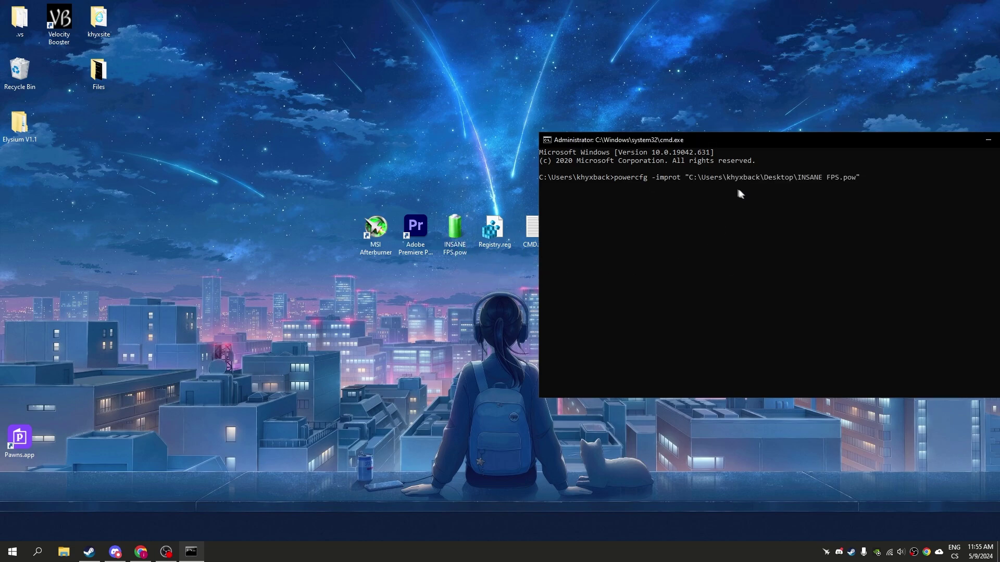
{"action": "key", "text": "Return"}
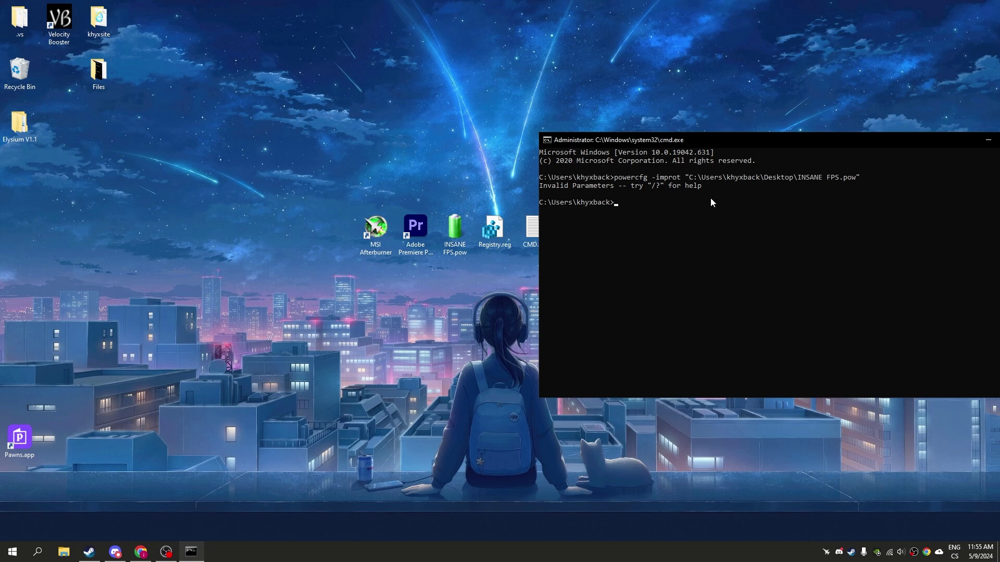
Import INSANE FPS.pow with 'powercfg -import', then close Command Prompt
{"action": "type", "text": "powercfg -import"}
{"action": "left_click_drag", "start_coordinate": [455, 232], "coordinate": [674, 255]}
{"action": "key", "text": "Return"}
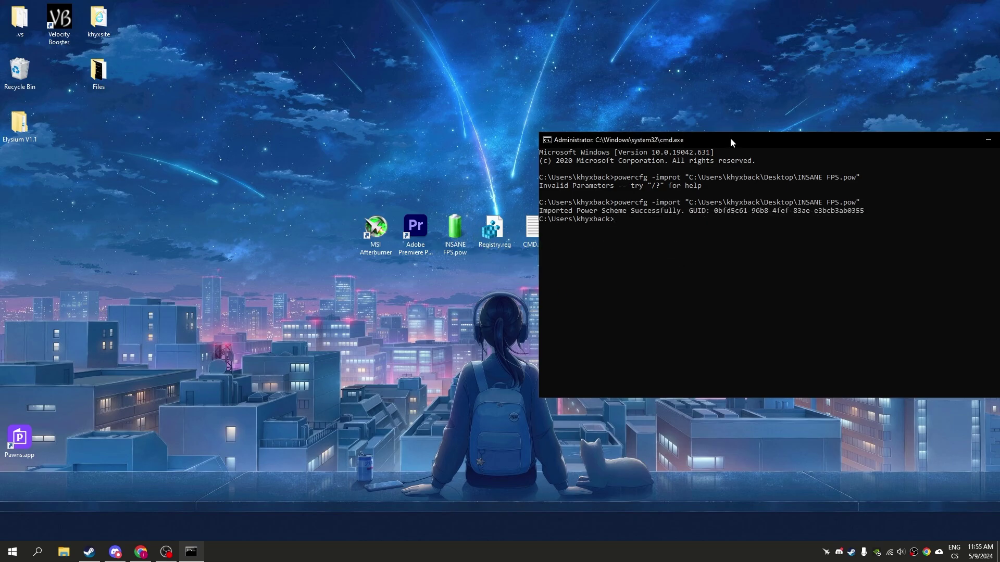
{"action": "left_click_drag", "start_coordinate": [731, 137], "coordinate": [493, 152]}
{"action": "left_click", "coordinate": [781, 149]}
Open Control Panel by running 'control panel'
{"action": "key", "text": "super+r"}
{"action": "type", "text": "control panel"}
{"action": "key", "text": "Return"}
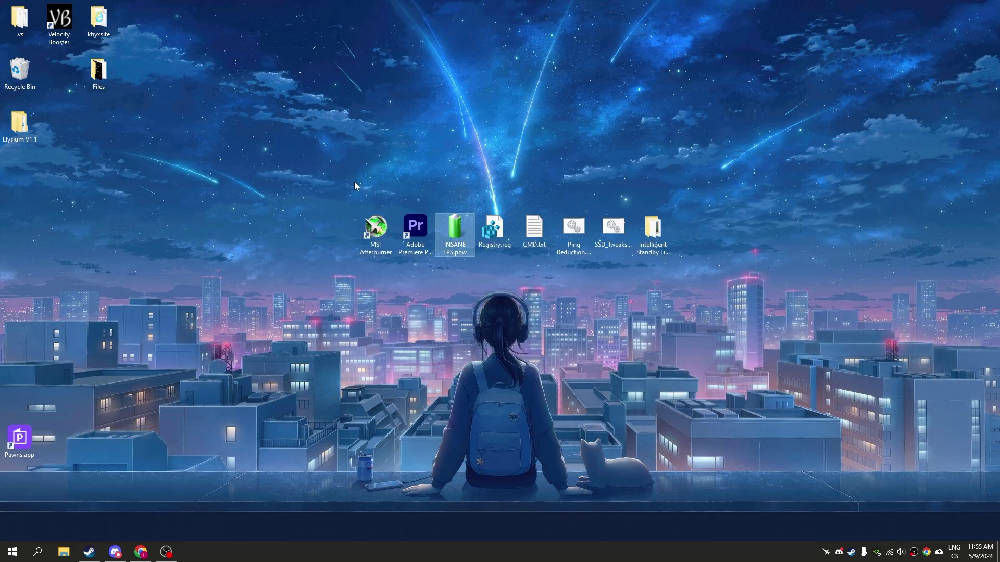
Switch Control Panel to show all items as Small icons
{"action": "left_click", "coordinate": [680, 165]}
{"action": "left_click", "coordinate": [678, 178]}
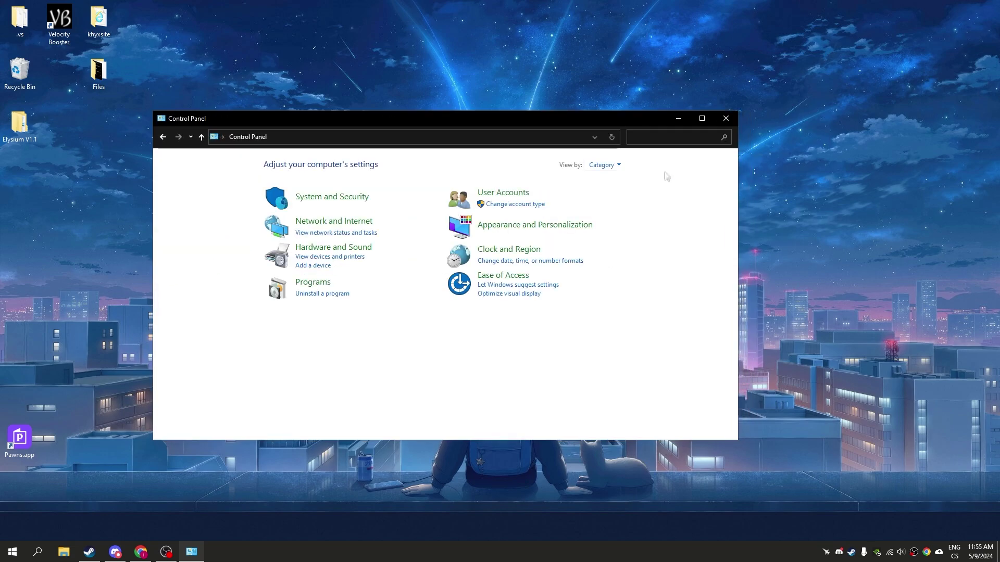
{"action": "left_click", "coordinate": [598, 165]}
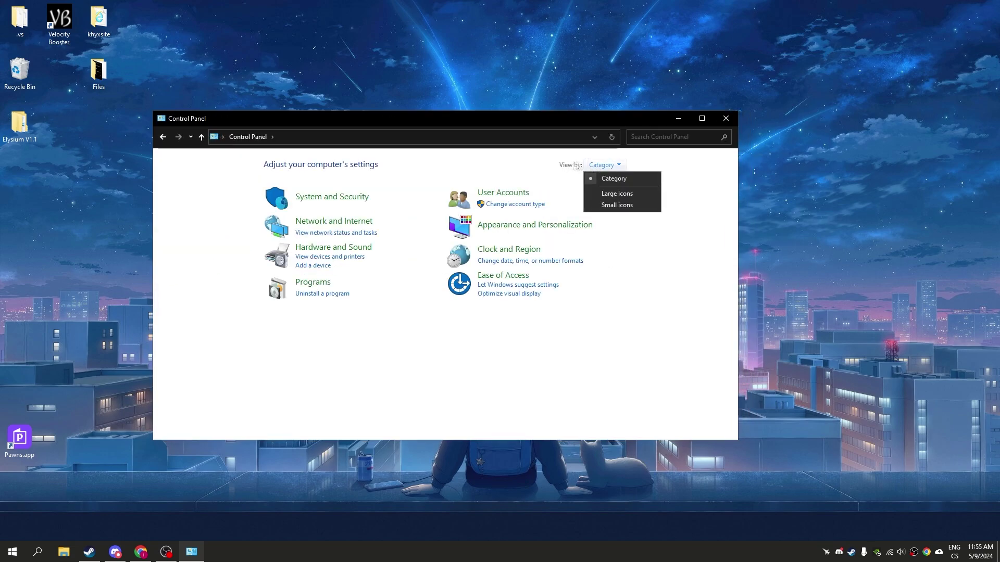
{"action": "left_click", "coordinate": [616, 205]}
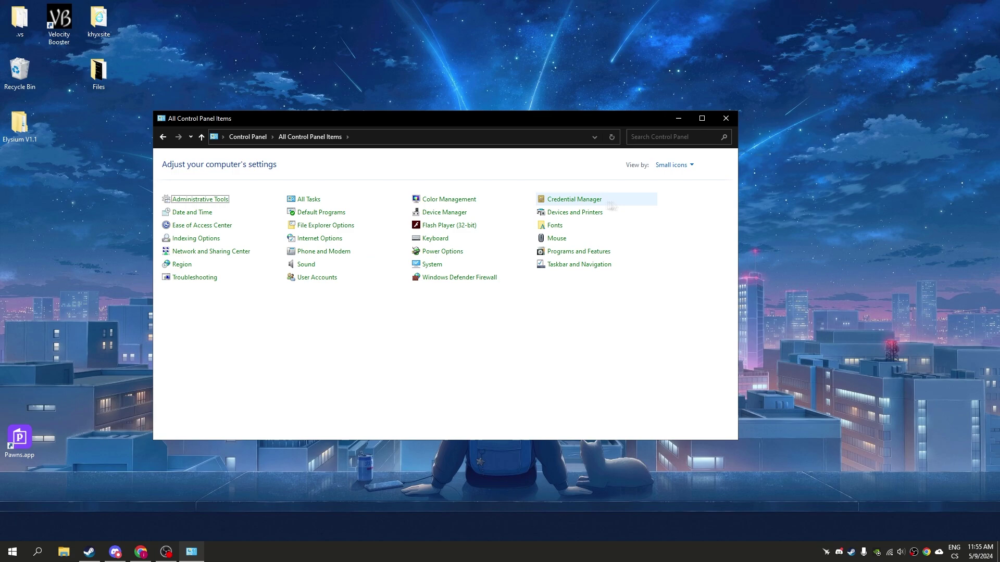
In Power Options, make the last KHYX INSANE FPS plan active
{"action": "left_click", "coordinate": [432, 253]}
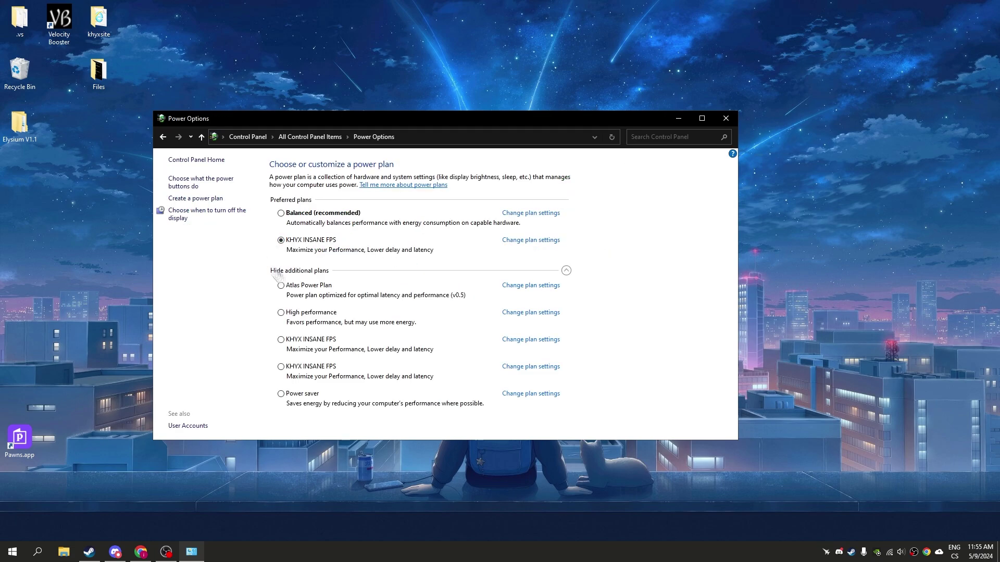
{"action": "left_click", "coordinate": [282, 340]}
{"action": "left_click", "coordinate": [281, 367]}
Close Power Options, review Registry.reg's AFD network entries in Notepad, then merge it
{"action": "left_click", "coordinate": [726, 118]}
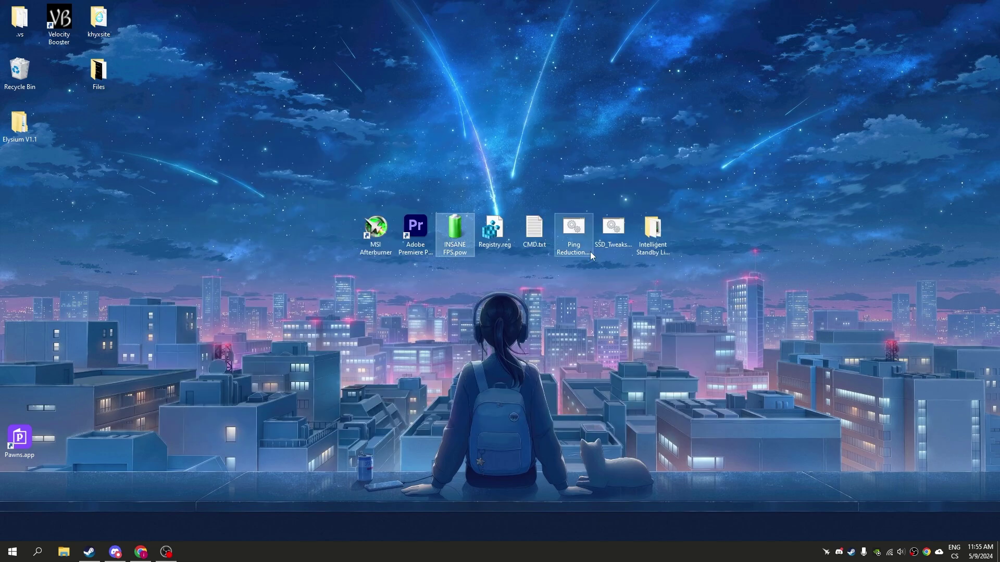
{"action": "right_click", "coordinate": [498, 235]}
{"action": "left_click", "coordinate": [521, 263]}
{"action": "left_click_drag", "start_coordinate": [489, 155], "coordinate": [301, 119]}
{"action": "left_click", "coordinate": [533, 156]}
{"action": "left_click", "coordinate": [635, 75]}
{"action": "double_click", "coordinate": [489, 237]}
{"action": "left_click", "coordinate": [579, 288]}
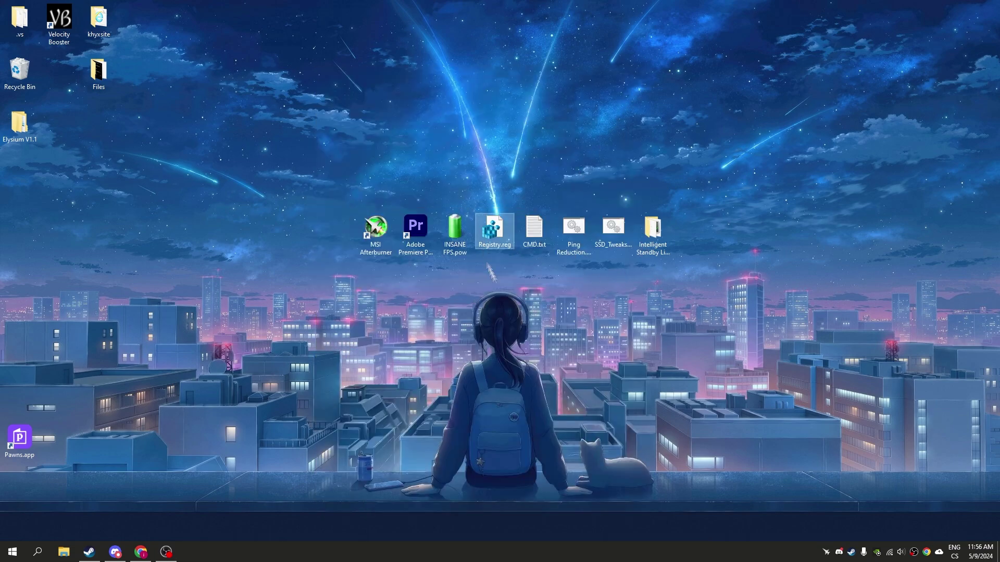
Launch an administrator Command Prompt and open CMD.txt in Notepad
{"action": "left_click", "coordinate": [527, 246]}
{"action": "key", "text": "super+r"}
{"action": "type", "text": "cm"}
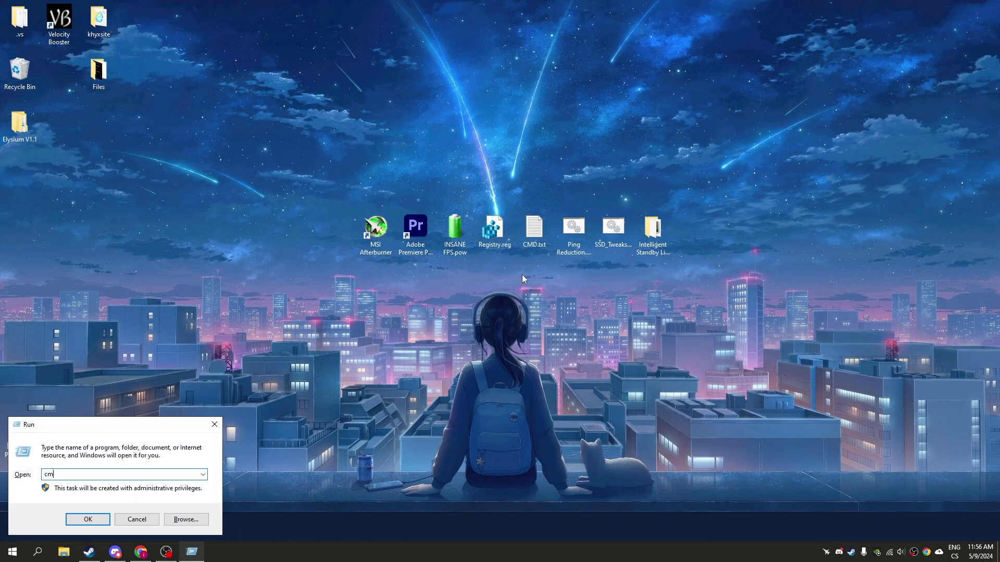
{"action": "type", "text": "d"}
{"action": "key", "text": "Return"}
{"action": "left_click_drag", "start_coordinate": [259, 38], "coordinate": [495, 290]}
{"action": "double_click", "coordinate": [533, 229]}
Paste and run the bcdedit useplatformtick yes and disabledynamictick yes commands
{"action": "type", "text": "bcd"}
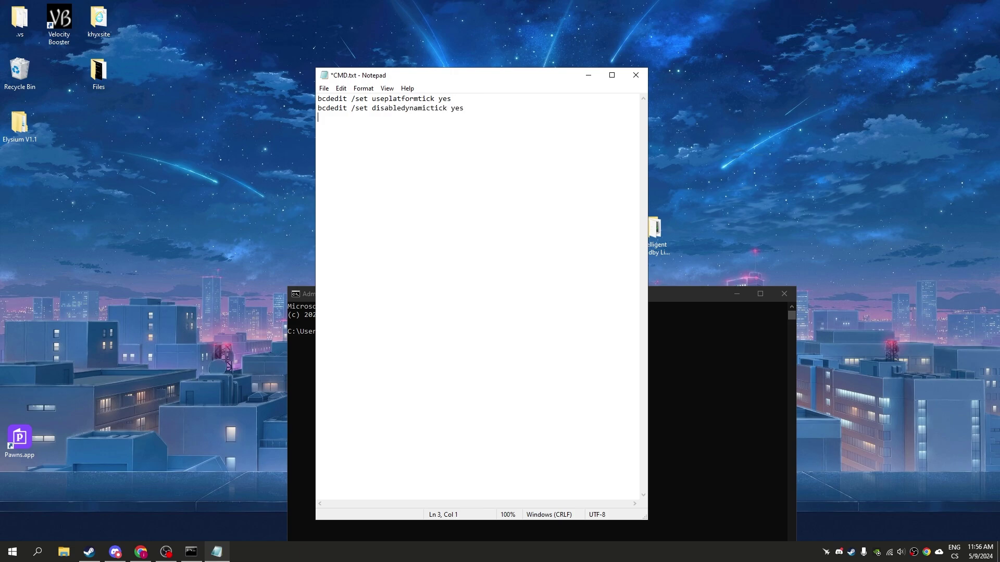
{"action": "key", "text": "ctrl+a"}
{"action": "right_click", "coordinate": [685, 310]}
{"action": "key", "text": "Return"}
{"action": "right_click", "coordinate": [683, 298]}
{"action": "left_click_drag", "start_coordinate": [407, 296], "coordinate": [395, 259]}
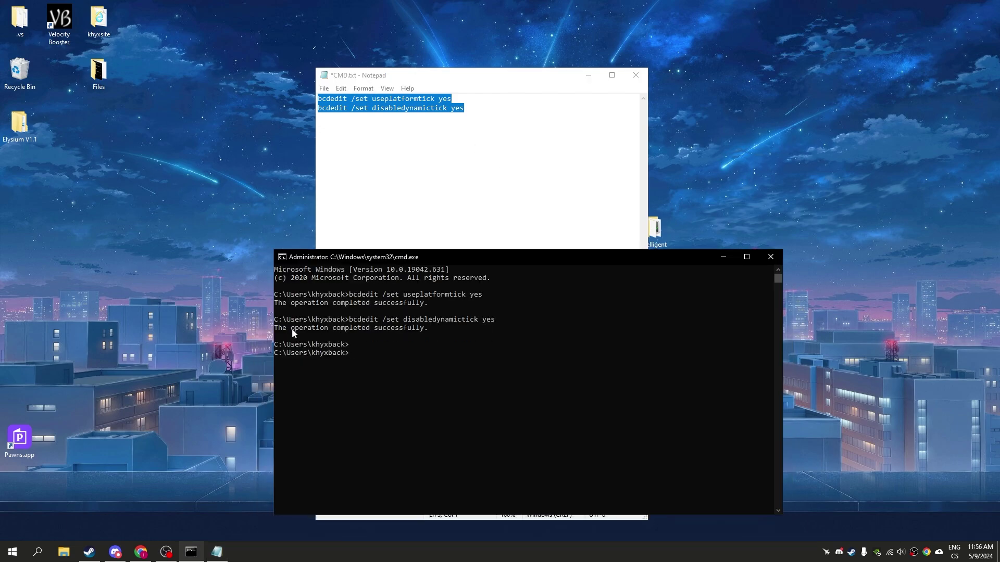
Save CMD.txt and close both Notepad and Command Prompt
{"action": "left_click", "coordinate": [368, 129]}
{"action": "key", "text": "ctrl+s"}
{"action": "key", "text": "ctrl+a"}
{"action": "left_click", "coordinate": [479, 107]}
{"action": "key", "text": "ctrl+a"}
{"action": "left_click", "coordinate": [479, 107]}
{"action": "left_click", "coordinate": [635, 75]}
{"action": "left_click", "coordinate": [771, 256]}
Review the Ping Reduction.bat script as text in Notepad, then close it
{"action": "right_click", "coordinate": [574, 232]}
{"action": "left_click", "coordinate": [597, 262]}
{"action": "left_click_drag", "start_coordinate": [469, 74], "coordinate": [379, 34]}
{"action": "scroll", "coordinate": [548, 258], "scroll_direction": "down", "scroll_amount": 15}
{"action": "left_click_drag", "start_coordinate": [305, 226], "coordinate": [234, 21]}
{"action": "left_click", "coordinate": [392, 169]}
{"action": "scroll", "coordinate": [456, 148], "scroll_direction": "down", "scroll_amount": 7}
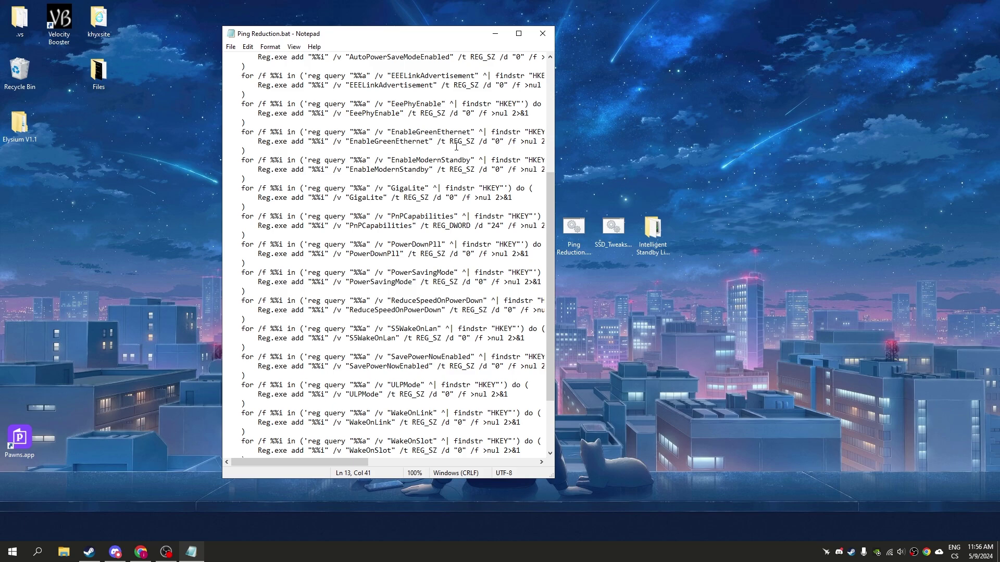
{"action": "left_click", "coordinate": [542, 33]}
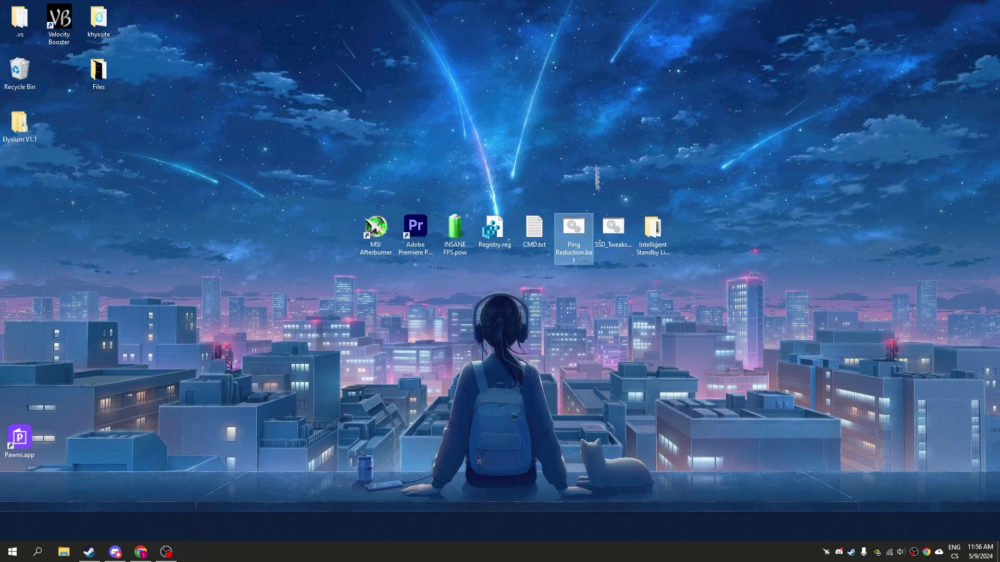
Run Ping Reduction.bat as administrator, then run SSD_Tweaks.bat
{"action": "right_click", "coordinate": [570, 233]}
{"action": "left_click", "coordinate": [610, 287]}
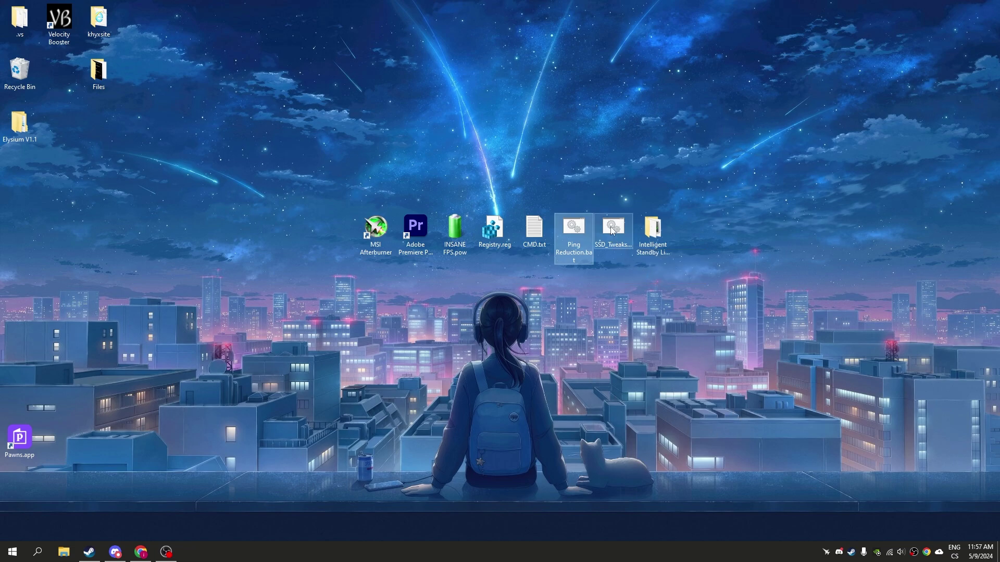
{"action": "left_click", "coordinate": [611, 229]}
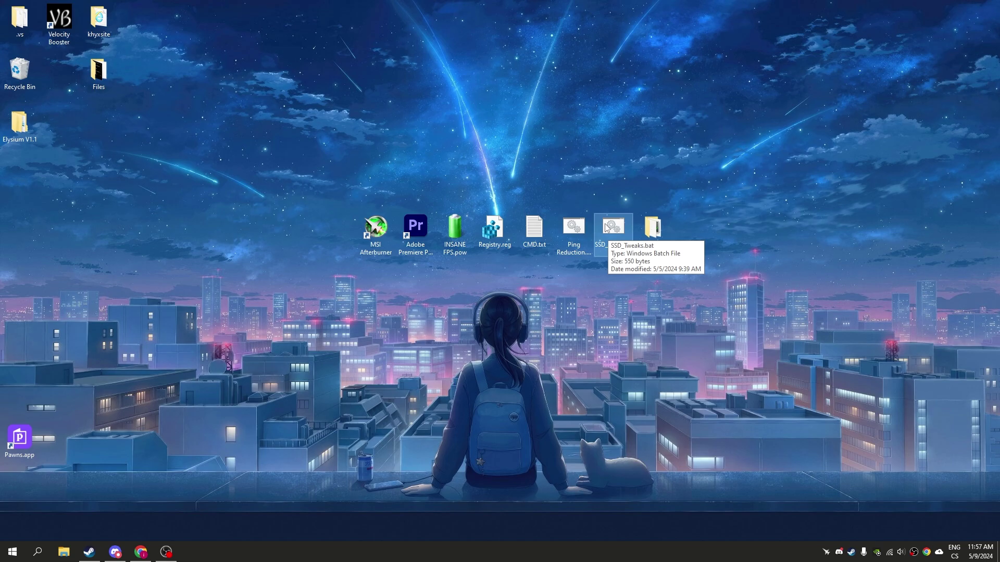
{"action": "right_click", "coordinate": [606, 228]}
{"action": "left_click", "coordinate": [633, 278]}
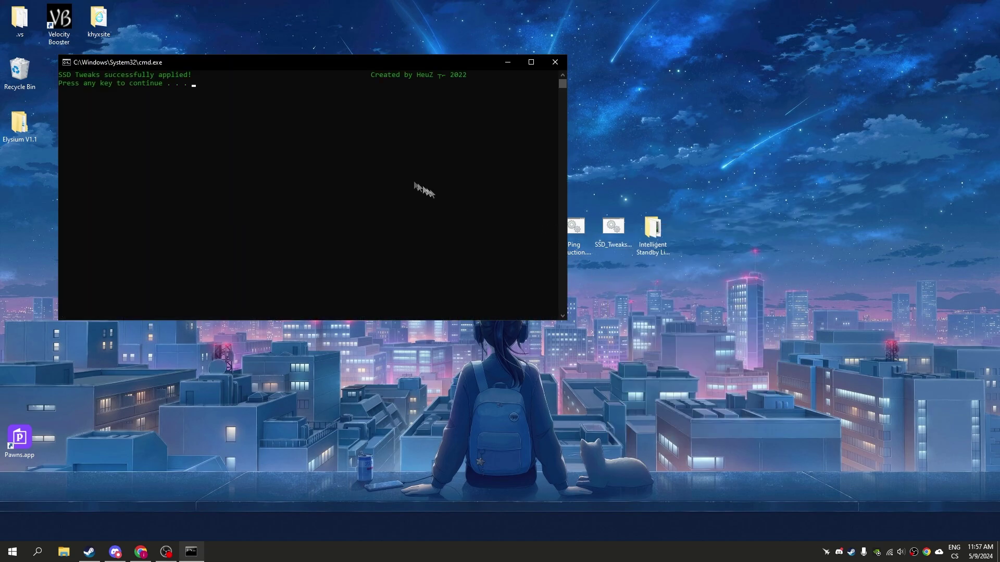
Dismiss the SSD tweaks console and launch ISLC.exe from the Intelligent Standby List Cleaner folder
{"action": "key", "text": "Return"}
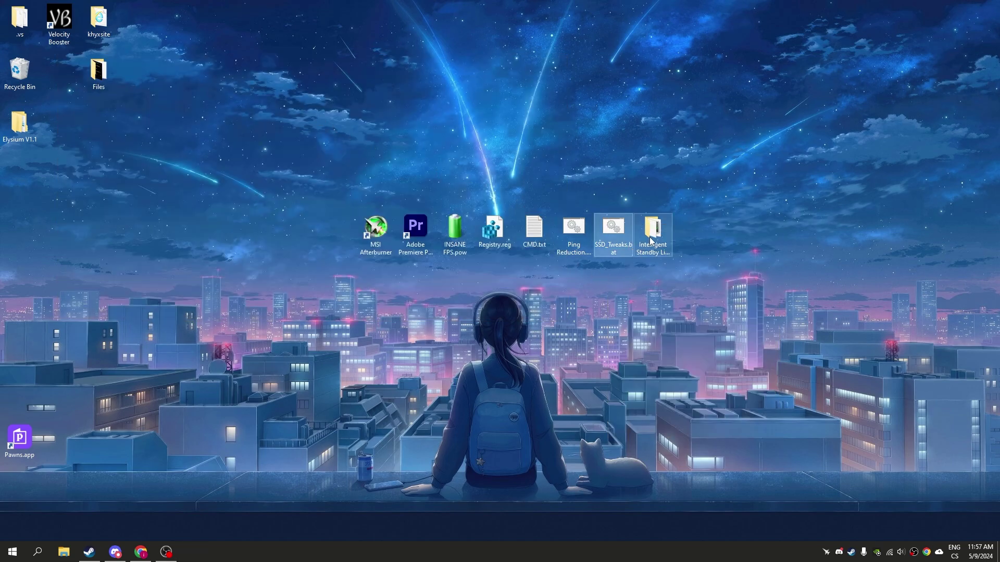
{"action": "double_click", "coordinate": [650, 240]}
{"action": "left_click_drag", "start_coordinate": [505, 233], "coordinate": [469, 186]}
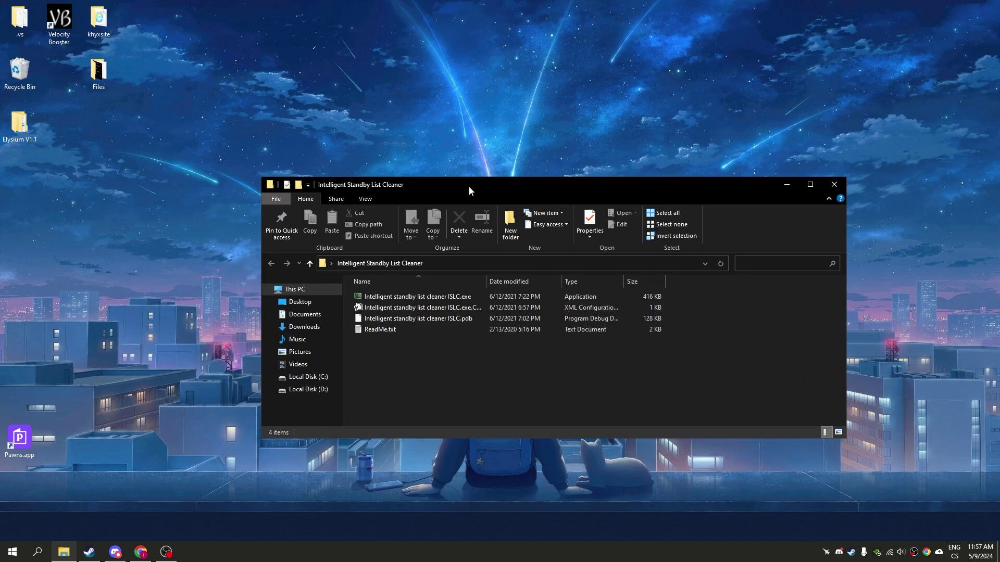
{"action": "left_click", "coordinate": [383, 296]}
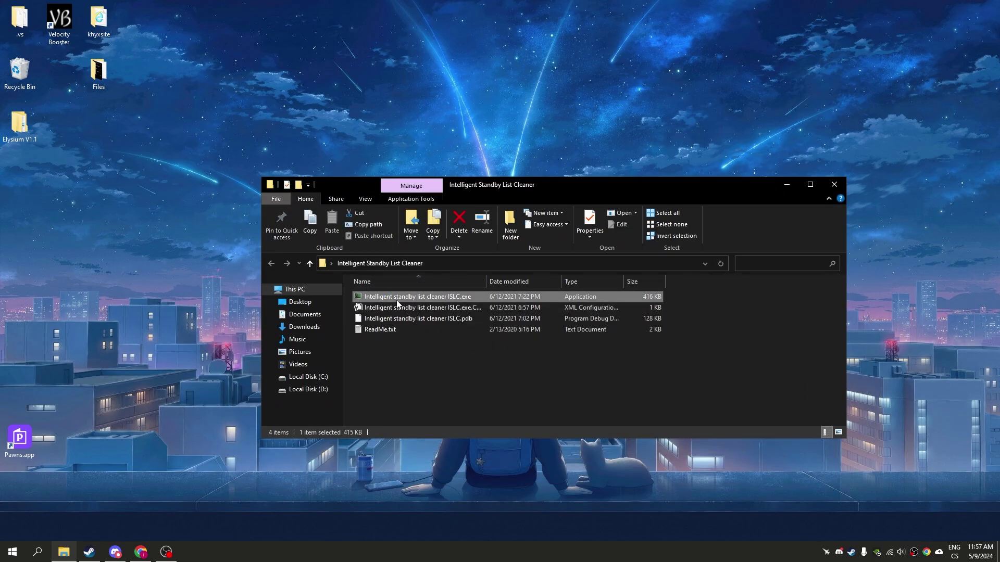
{"action": "key", "text": "Return"}
{"action": "left_click_drag", "start_coordinate": [218, 89], "coordinate": [384, 149]}
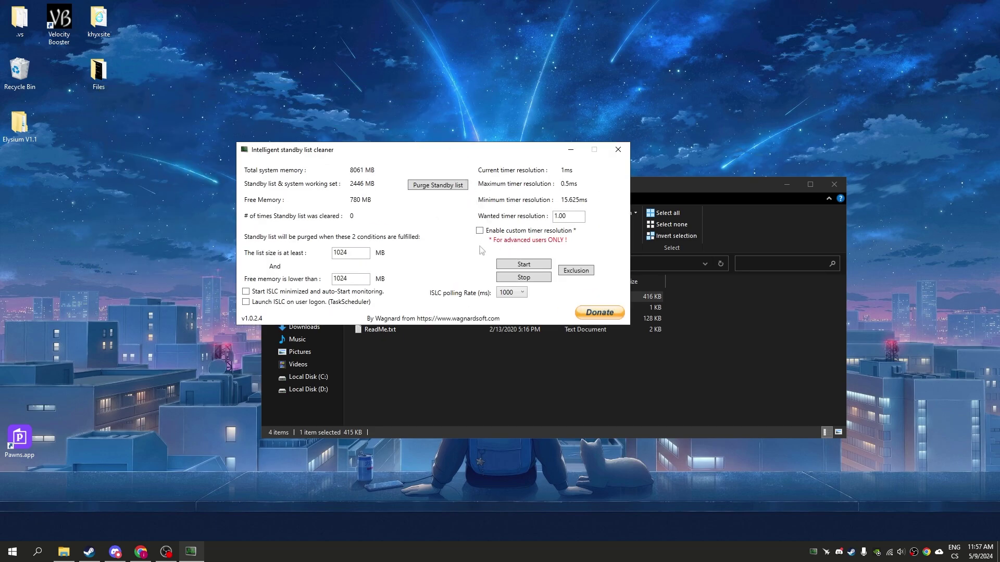
Enable custom timer resolution with a wanted value of 0.50 in ISLC
{"action": "left_click", "coordinate": [479, 231]}
{"action": "left_click_drag", "start_coordinate": [572, 215], "coordinate": [503, 220]}
{"action": "type", "text": "0"}
{"action": "key", "text": "BackSpace"}
{"action": "left_click_drag", "start_coordinate": [578, 218], "coordinate": [553, 219]}
{"action": "left_click", "coordinate": [575, 217]}
{"action": "left_click", "coordinate": [555, 221]}
{"action": "key", "text": "Tab"}
{"action": "key", "text": "Tab"}
{"action": "key", "text": "Tab"}
Turn on minimized auto-start and logon launch, set polling to 10000 ms, then start monitoring
{"action": "left_click", "coordinate": [248, 293]}
{"action": "left_click", "coordinate": [248, 302]}
{"action": "left_click", "coordinate": [511, 294]}
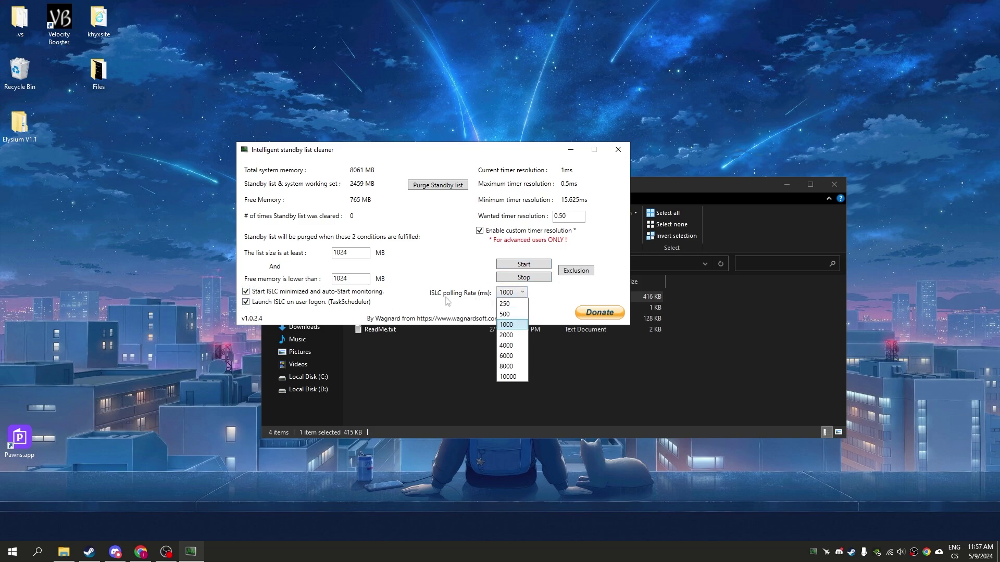
{"action": "left_click", "coordinate": [506, 376]}
{"action": "left_click", "coordinate": [515, 265]}
{"action": "left_click", "coordinate": [570, 150]}
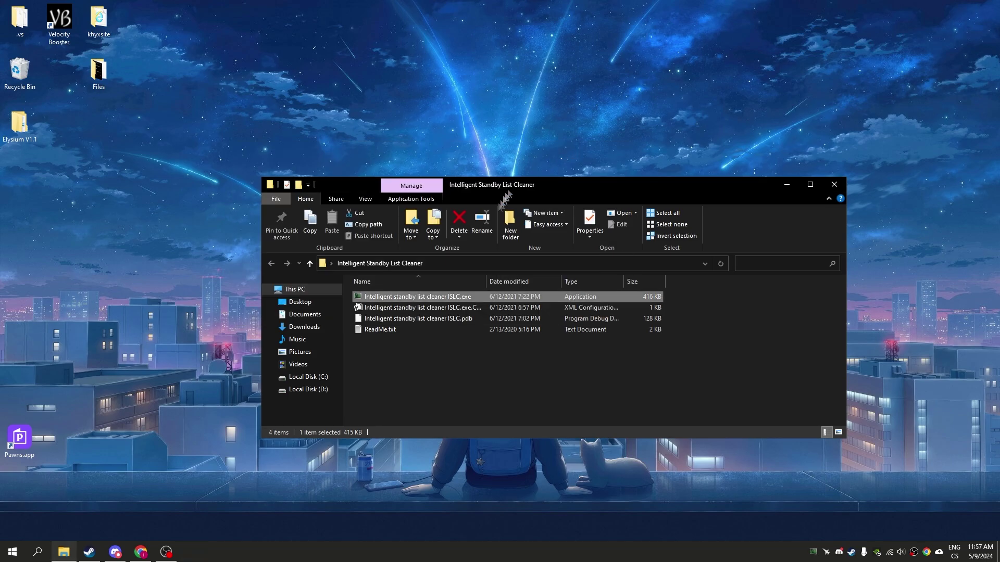
Close the ISLC folder and open the AtixDC server's invite-friends dialog in Discord
{"action": "left_click", "coordinate": [834, 184]}
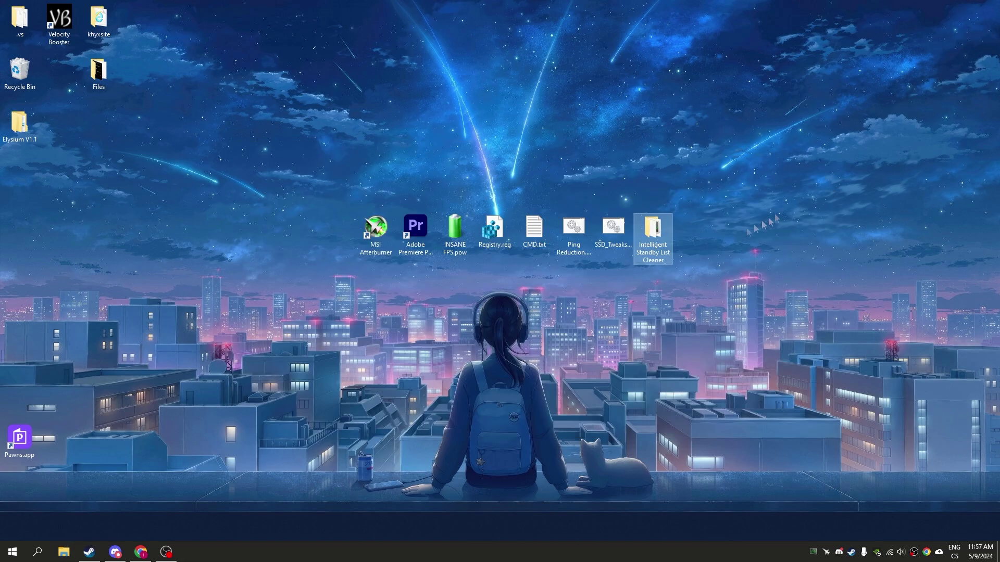
{"action": "left_click", "coordinate": [116, 552]}
{"action": "left_click_drag", "start_coordinate": [322, 94], "coordinate": [391, 98]}
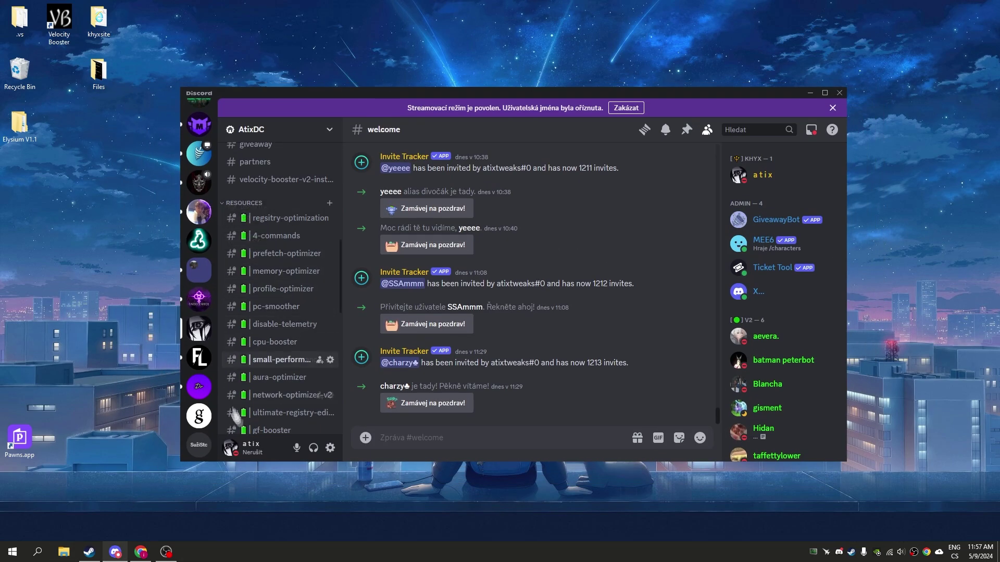
{"action": "left_click", "coordinate": [284, 132]}
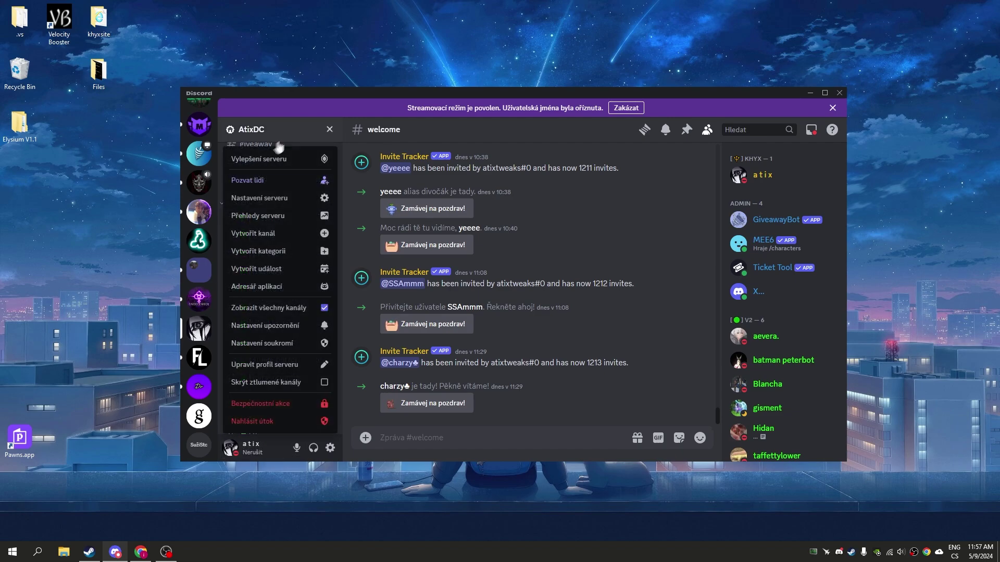
{"action": "left_click", "coordinate": [261, 180]}
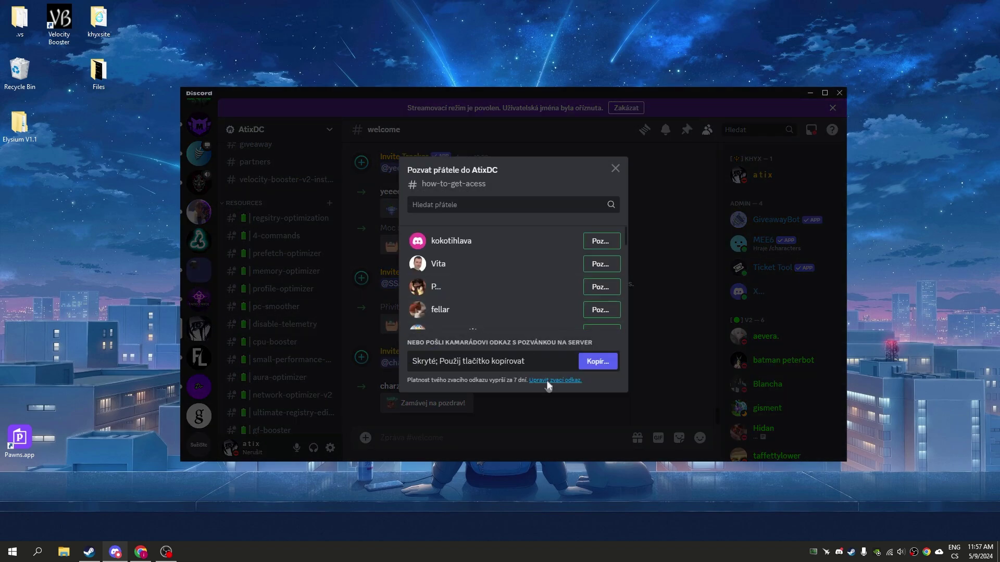
Set the AtixDC invite link to never expire (Nikdy) and copy it
{"action": "left_click", "coordinate": [526, 379]}
{"action": "left_click", "coordinate": [478, 234]}
{"action": "left_click", "coordinate": [468, 379]}
{"action": "left_click", "coordinate": [572, 360]}
{"action": "left_click_drag", "start_coordinate": [522, 362], "coordinate": [290, 358]}
{"action": "left_click", "coordinate": [616, 367]}
Launch Notepad through the Run box
{"action": "key", "text": "super+r"}
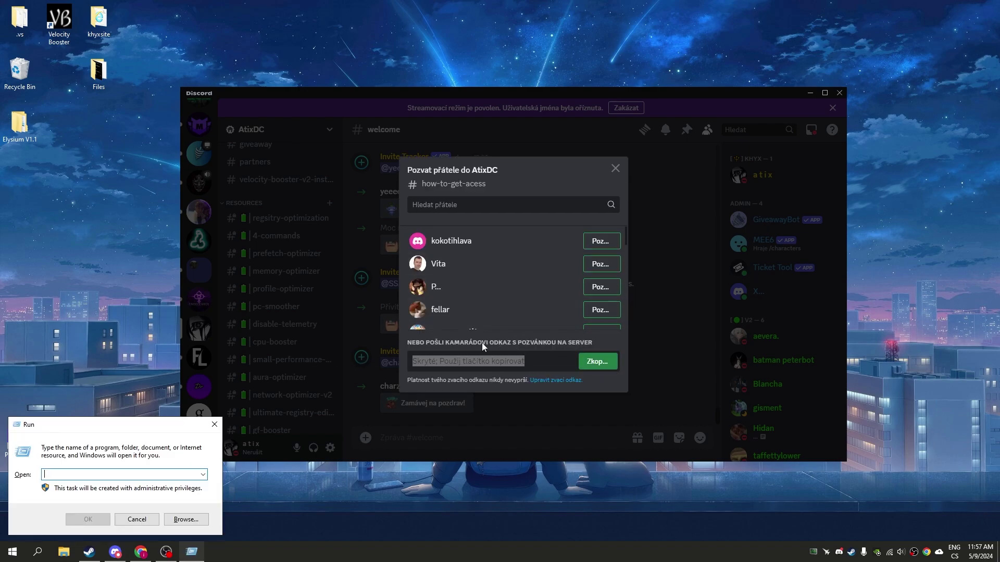
{"action": "type", "text": "co"}
{"action": "key", "text": "BackSpace"}
{"action": "key", "text": "BackSpace"}
{"action": "type", "text": "notepad"}
{"action": "key", "text": "Return"}
Paste the invite link into Notepad on several lines
{"action": "key", "text": "ctrl+v"}
{"action": "key", "text": "ctrl+a"}
{"action": "left_click", "coordinate": [404, 68]}
{"action": "key", "text": "Return"}
{"action": "key", "text": "ctrl+v"}
{"action": "key", "text": "Return"}
{"action": "key", "text": "ctrl+v"}
{"action": "key", "text": "Return"}
{"action": "key", "text": "ctrl+v"}
{"action": "key", "text": "Return"}
{"action": "key", "text": "ctrl+v"}
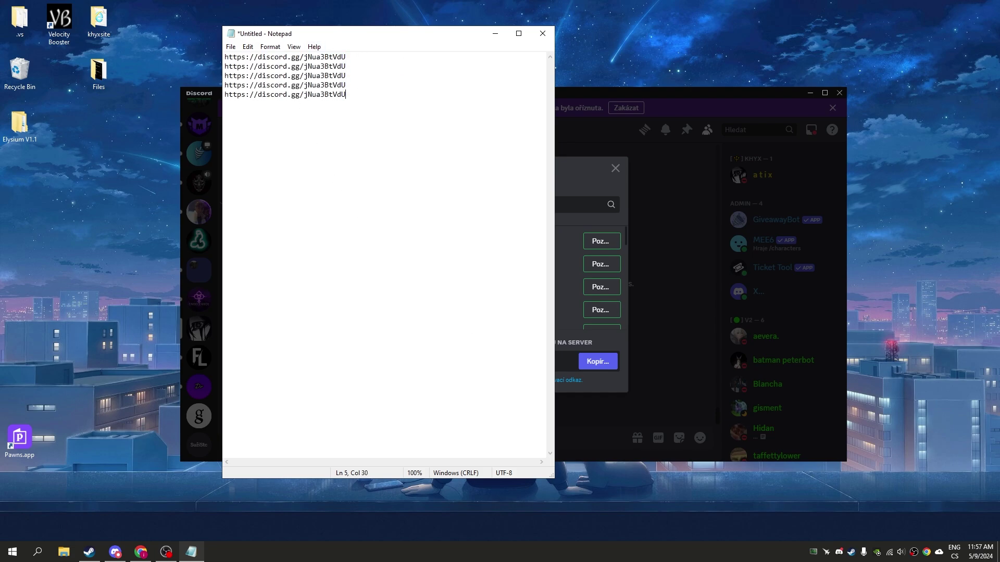
{"action": "key", "text": "Return"}
{"action": "key", "text": "ctrl+v"}
Close Notepad without saving and close the invite dialog to return to #welcome
{"action": "left_click", "coordinate": [543, 33]}
{"action": "left_click", "coordinate": [531, 279]}
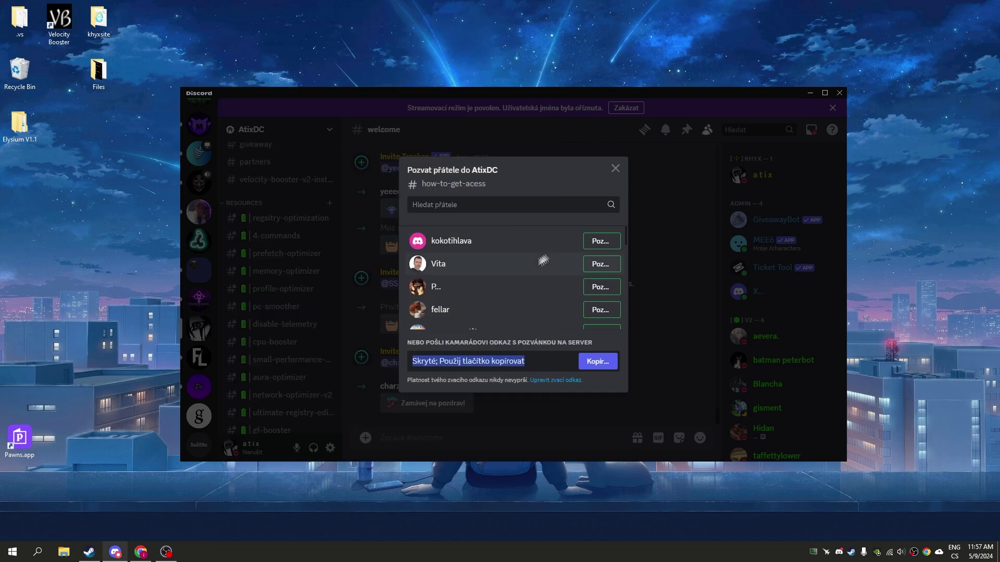
{"action": "left_click", "coordinate": [615, 168]}
{"action": "scroll", "coordinate": [281, 287], "scroll_direction": "up", "scroll_amount": 15}
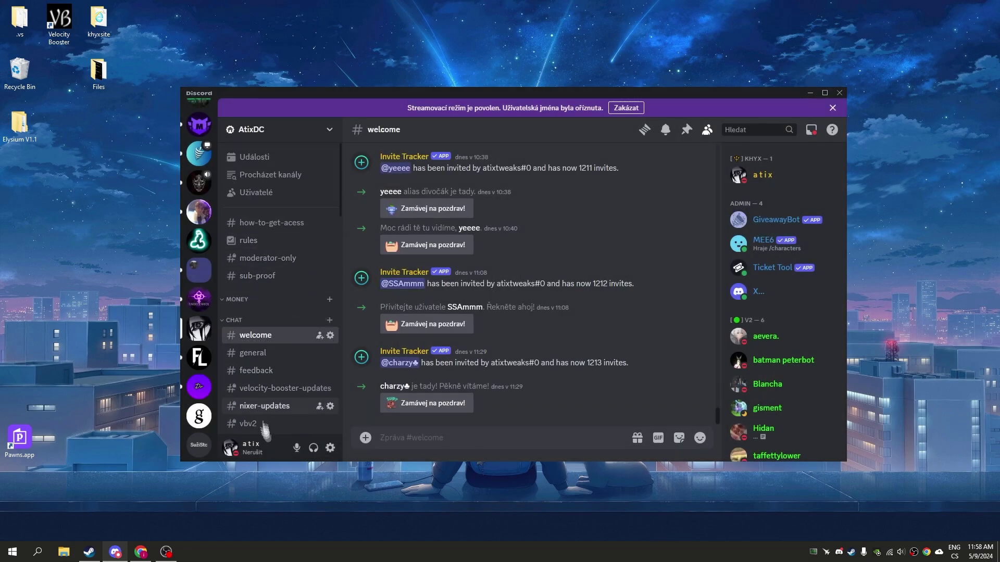
Switch off Hardwarová akcelerace on the Pokročilé settings page and confirm the Discord restart
{"action": "left_click", "coordinate": [330, 448]}
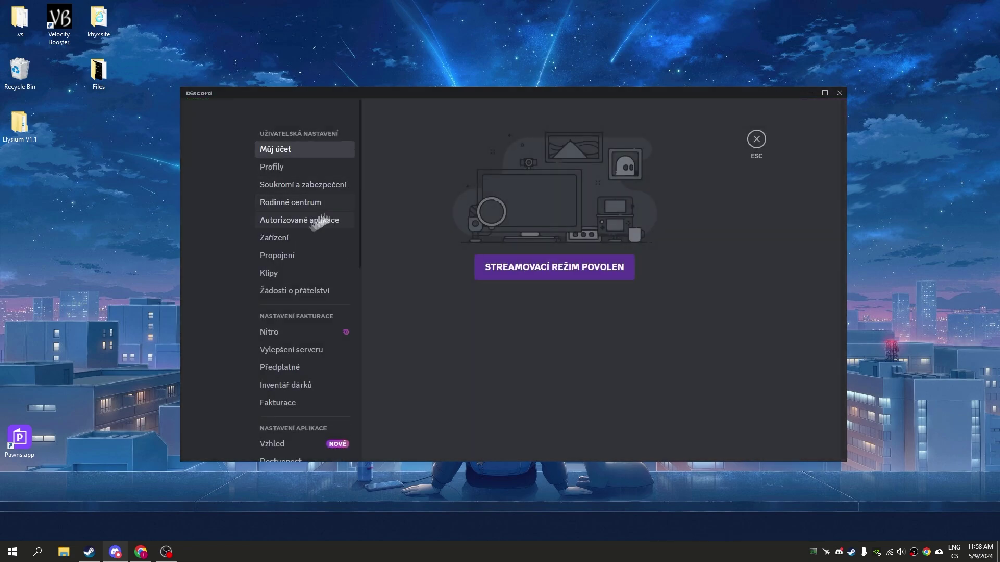
{"action": "scroll", "coordinate": [263, 237], "scroll_direction": "down", "scroll_amount": 6}
{"action": "left_click", "coordinate": [278, 292]}
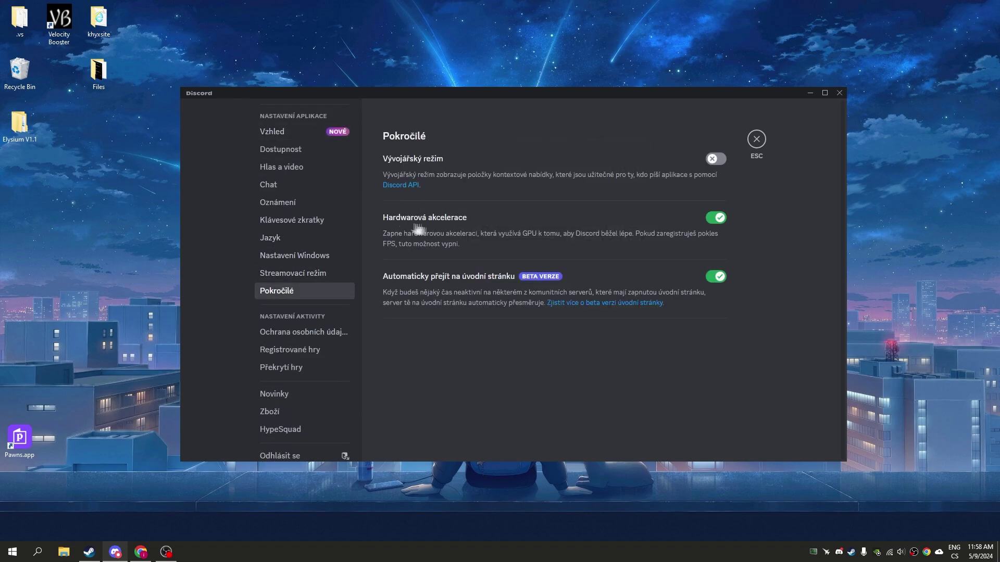
{"action": "left_click", "coordinate": [715, 220]}
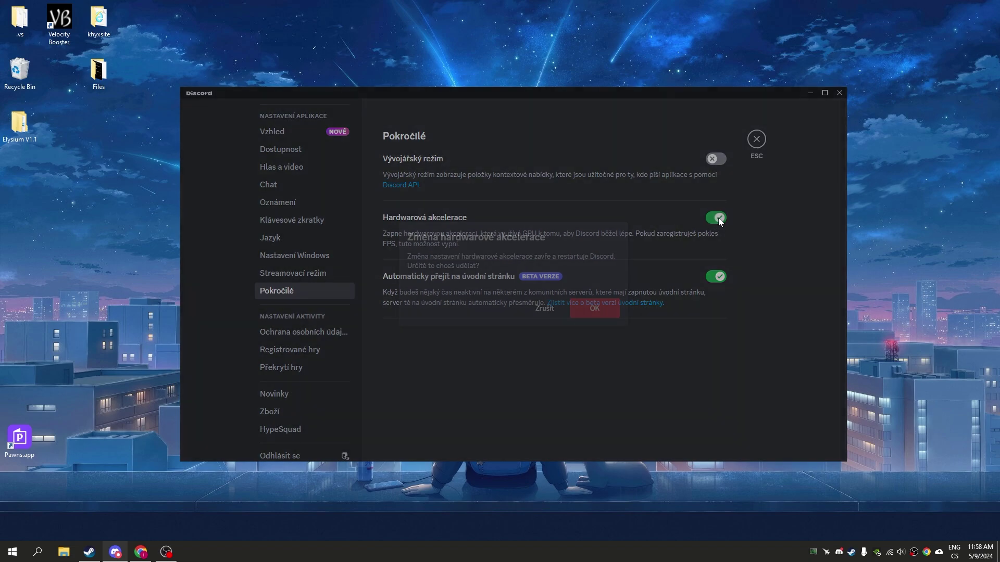
{"action": "left_click", "coordinate": [611, 319]}
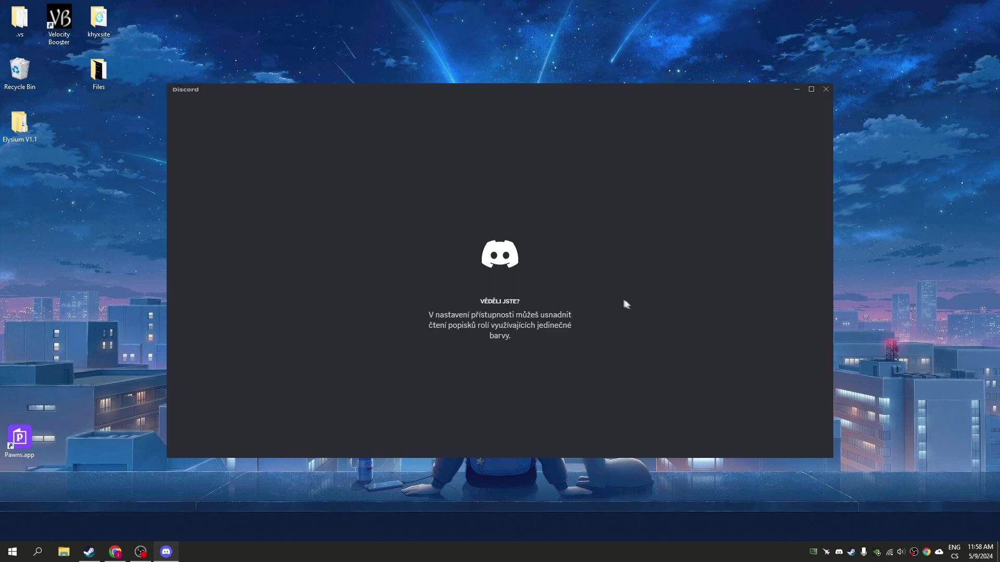
Minimize the relaunched Discord window to reveal the desktop
{"action": "left_click", "coordinate": [797, 89]}
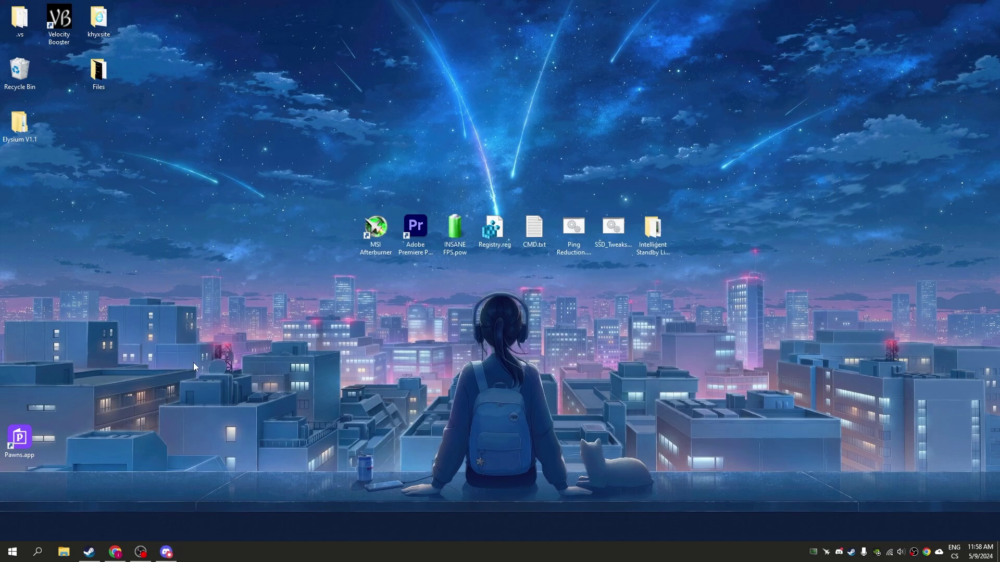